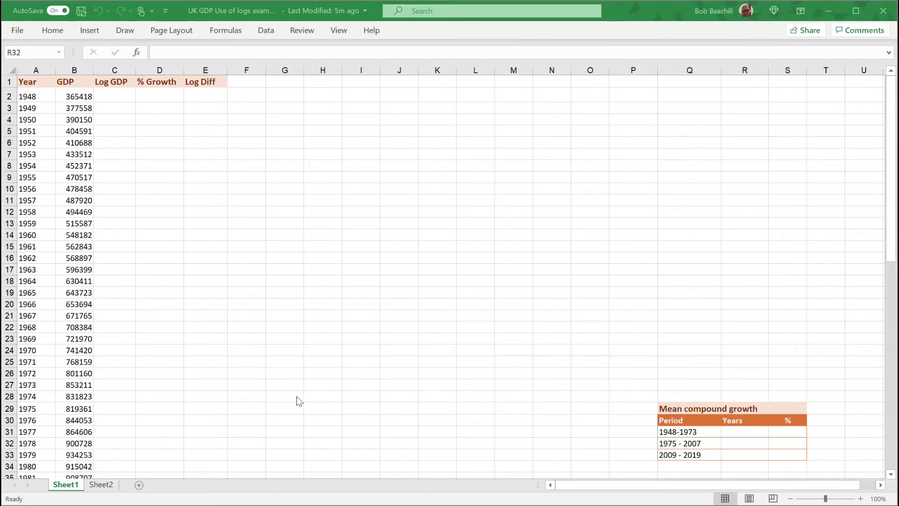
- On Sheet2, enter 10 in B2 as the Y value for period 0
{"action": "left_click", "coordinate": [106, 485]}
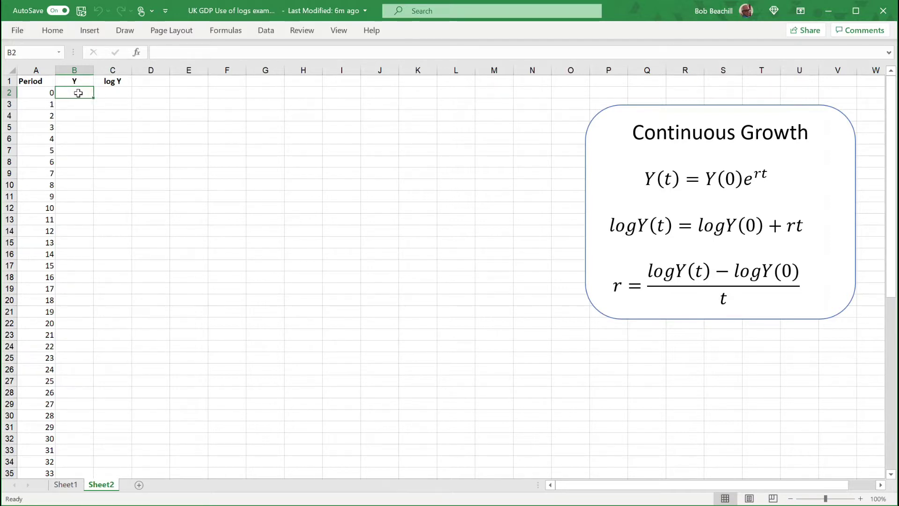
{"action": "type", "text": "10"}
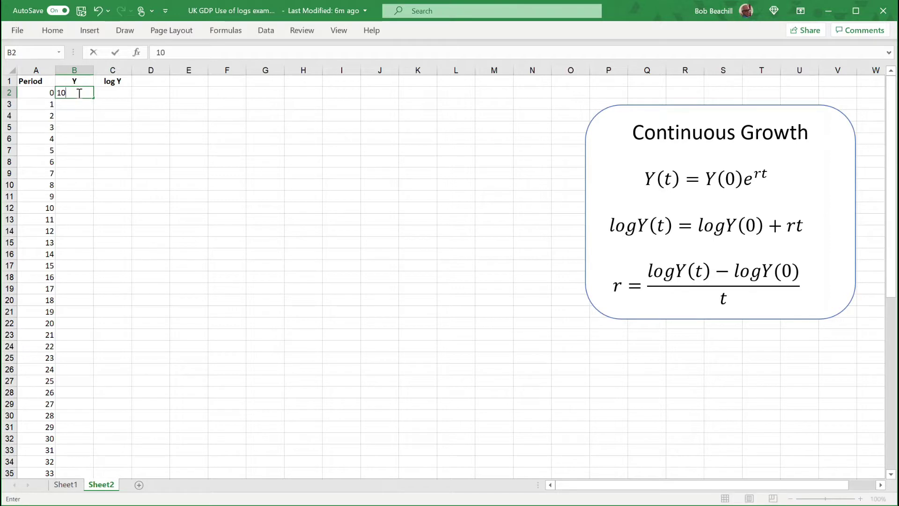
{"action": "key", "text": "Return"}
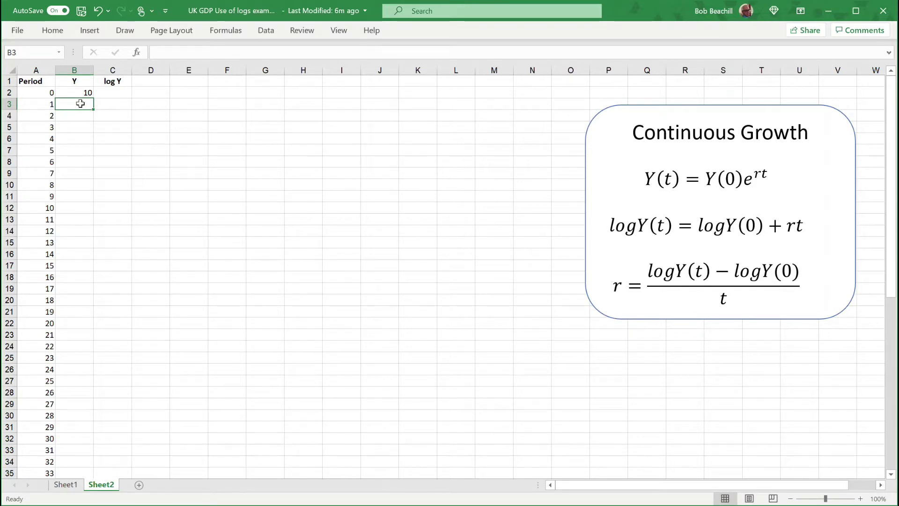
- Enter =B2*1.05 in B3 and fill the formula down the Y column through B62
{"action": "type", "text": "="}
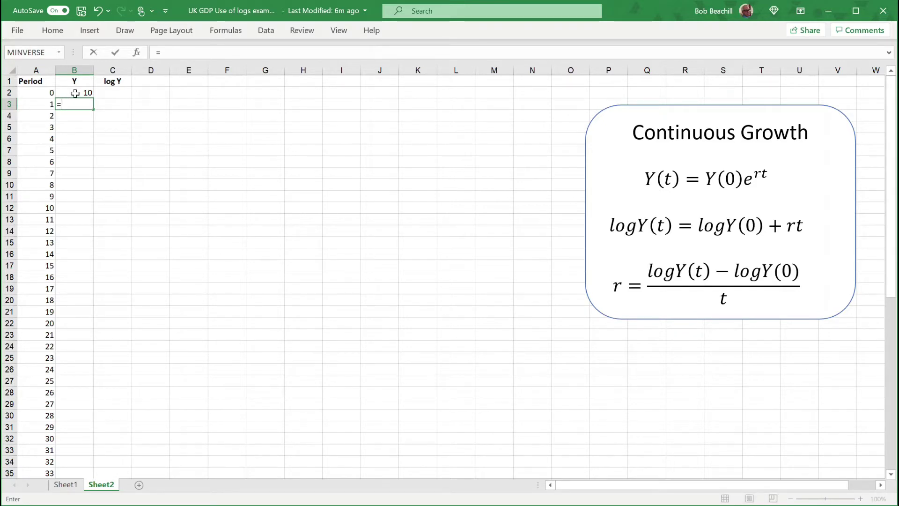
{"action": "left_click", "coordinate": [75, 93]}
{"action": "type", "text": "*1.05"}
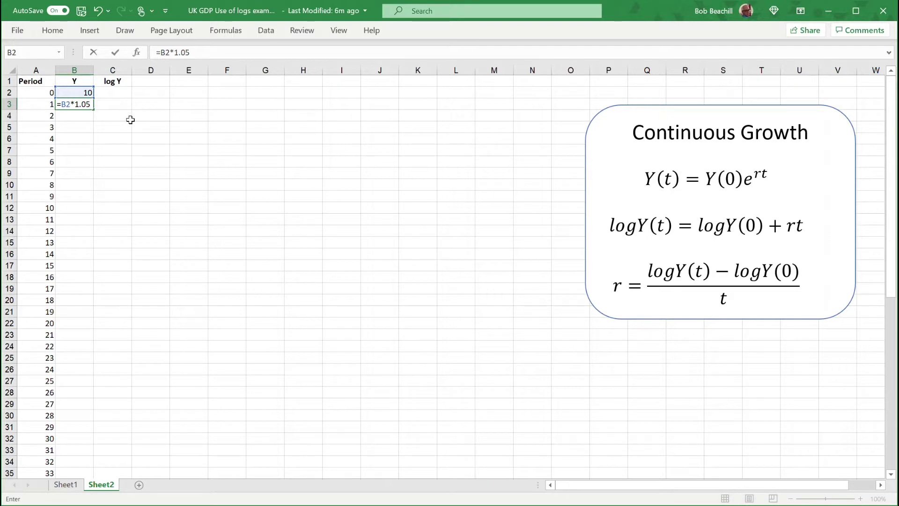
{"action": "key", "text": "Return"}
{"action": "left_click", "coordinate": [88, 104]}
{"action": "left_click_drag", "start_coordinate": [93, 111], "coordinate": [80, 431]}
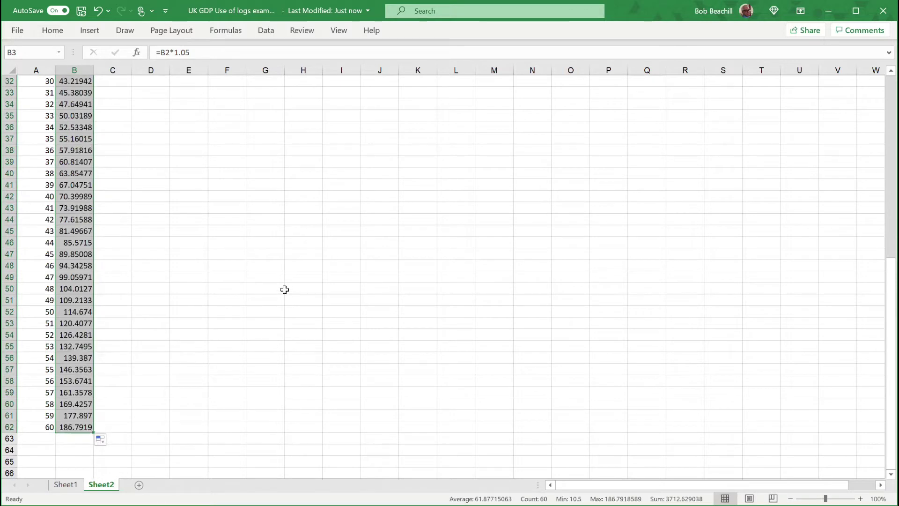
{"action": "scroll", "coordinate": [362, 228], "scroll_direction": "up", "scroll_amount": 7}
{"action": "scroll", "coordinate": [362, 228], "scroll_direction": "up", "scroll_amount": 4}
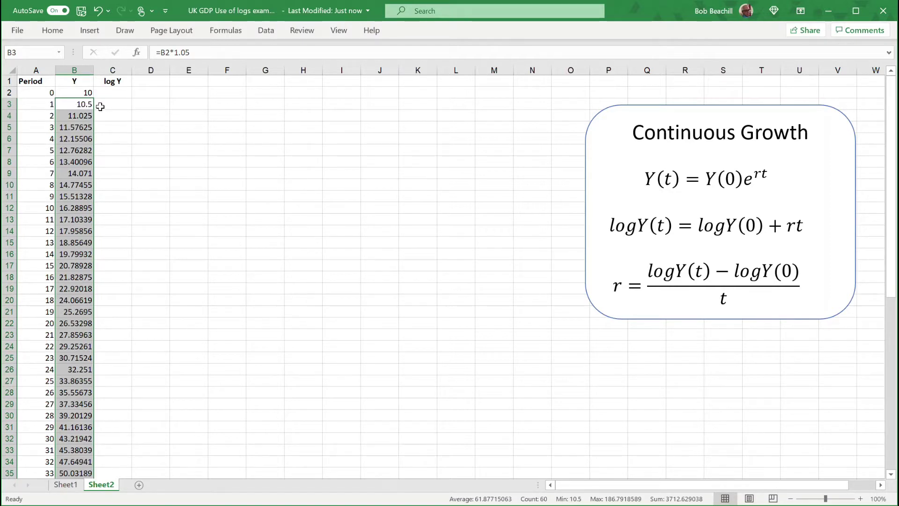
{"action": "left_click", "coordinate": [129, 141]}
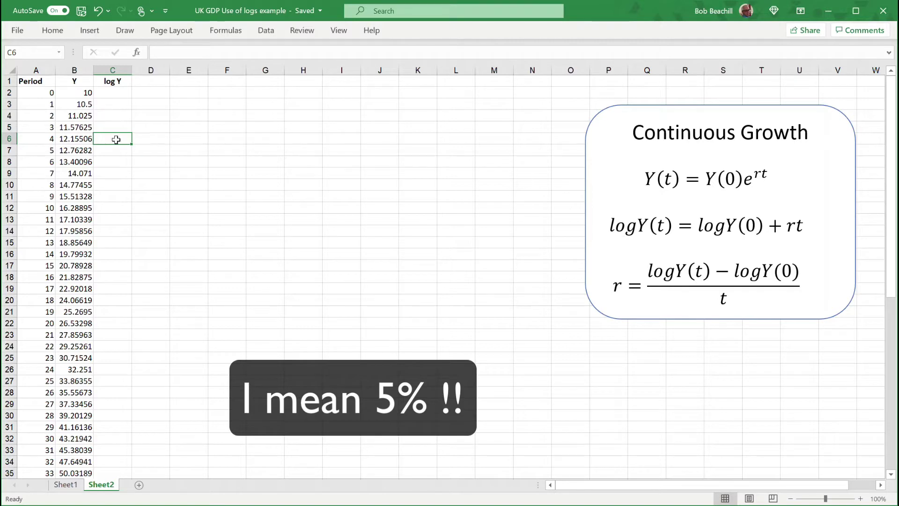
- Insert a 2-D line chart of the Y values in B2:B62 and place it, enlarged, between the data and the Continuous Growth box
{"action": "left_click", "coordinate": [74, 93]}
{"action": "left_click_drag", "start_coordinate": [74, 94], "coordinate": [81, 437]}
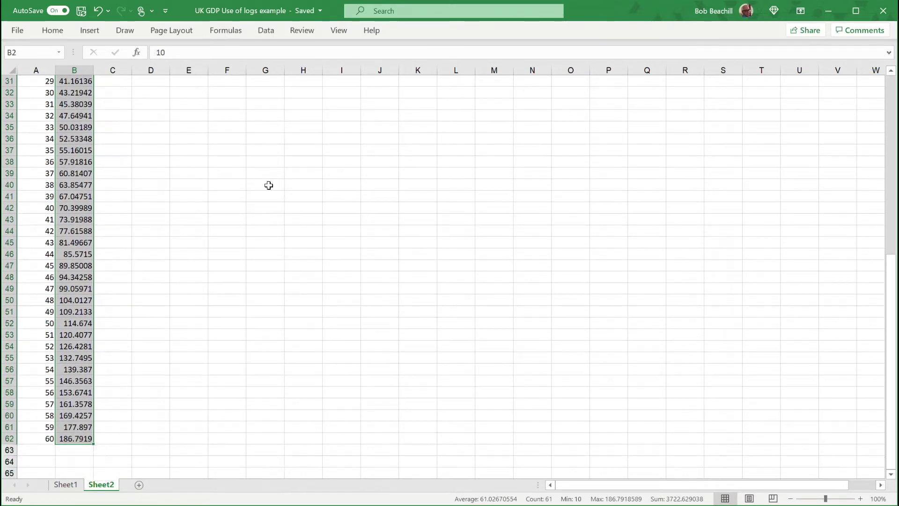
{"action": "scroll", "coordinate": [261, 182], "scroll_direction": "up", "scroll_amount": 10}
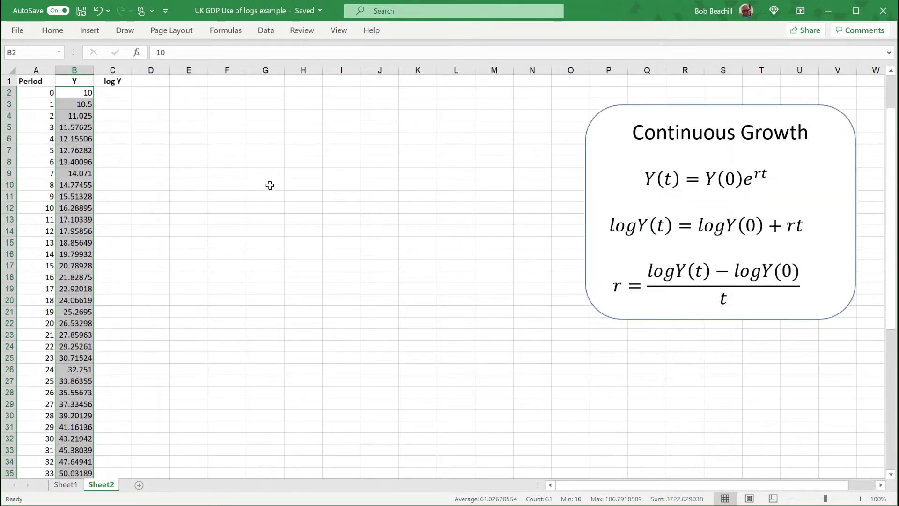
{"action": "left_click", "coordinate": [89, 31]}
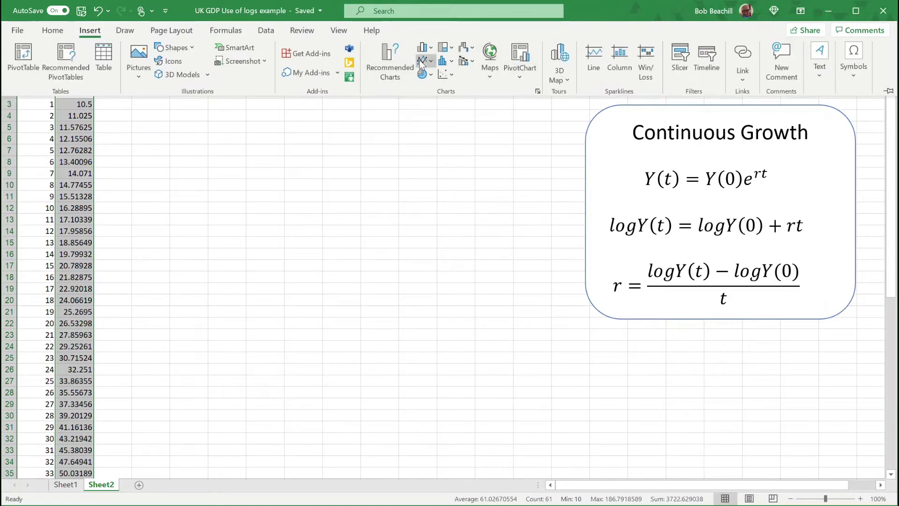
{"action": "left_click", "coordinate": [423, 60]}
{"action": "left_click", "coordinate": [436, 99]}
{"action": "left_click_drag", "start_coordinate": [512, 200], "coordinate": [411, 100]}
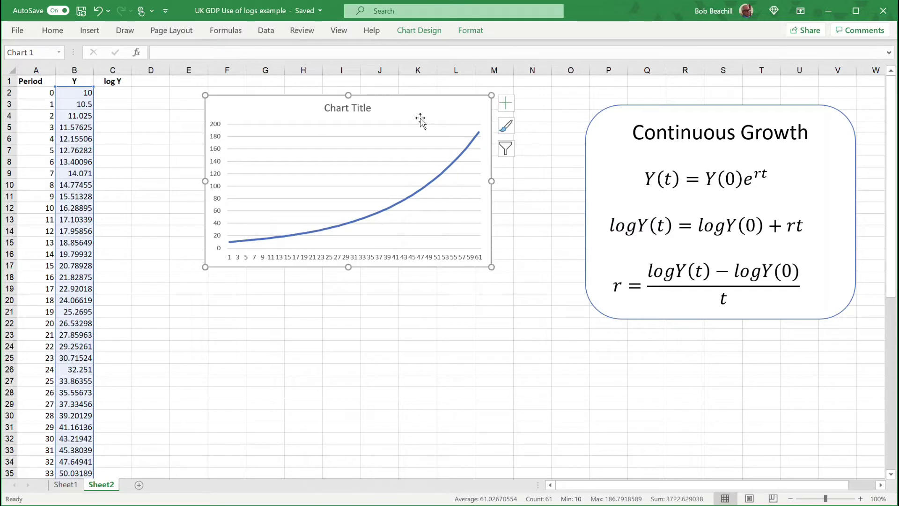
{"action": "left_click_drag", "start_coordinate": [491, 267], "coordinate": [539, 317]}
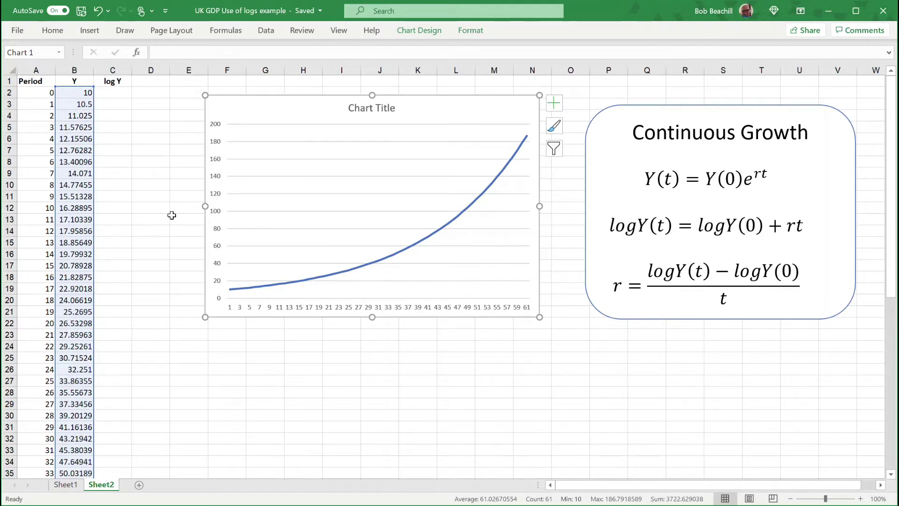
- Enter =LN(B2) in C2 to take the natural logarithm of the period 0 Y value
{"action": "left_click", "coordinate": [109, 93]}
{"action": "type", "text": "="}
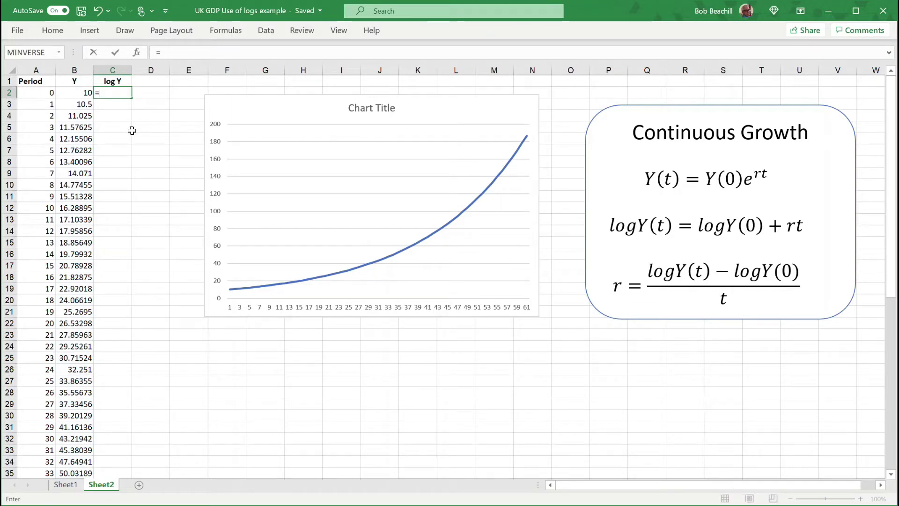
{"action": "type", "text": "n"}
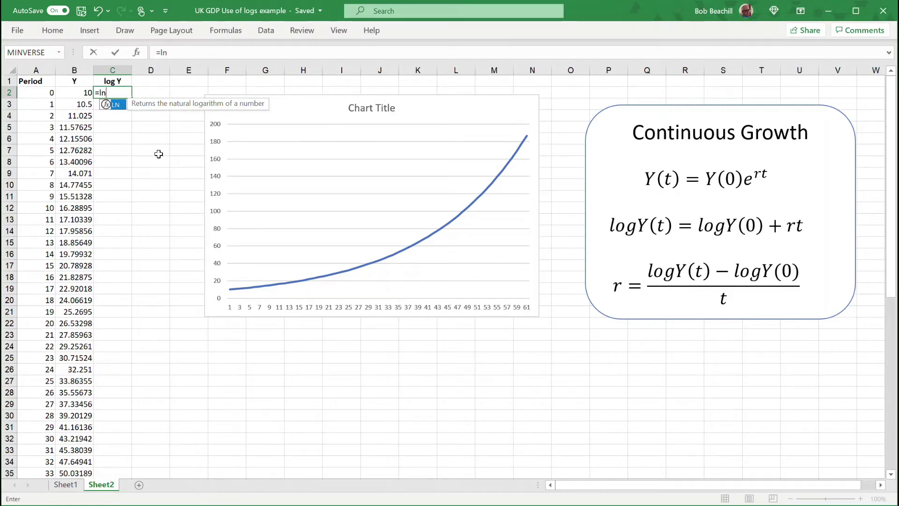
{"action": "type", "text": "("}
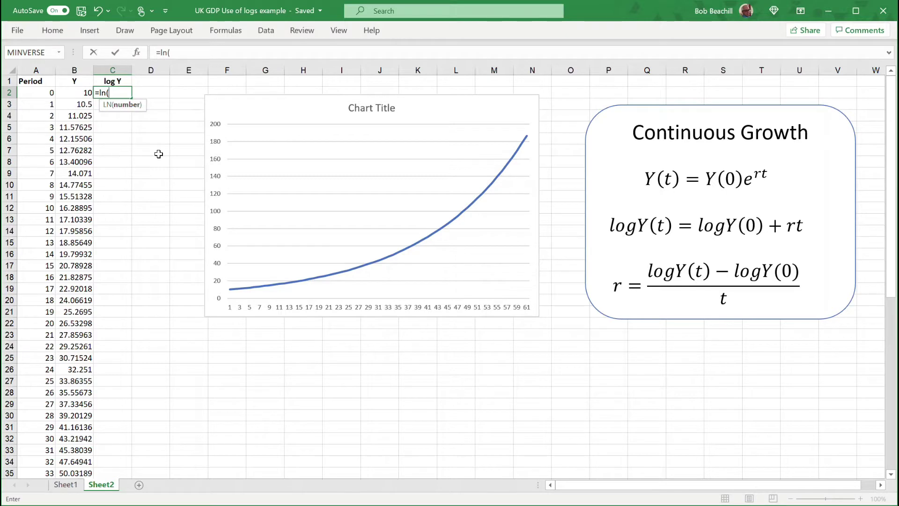
{"action": "left_click", "coordinate": [75, 90]}
{"action": "type", "text": ")"}
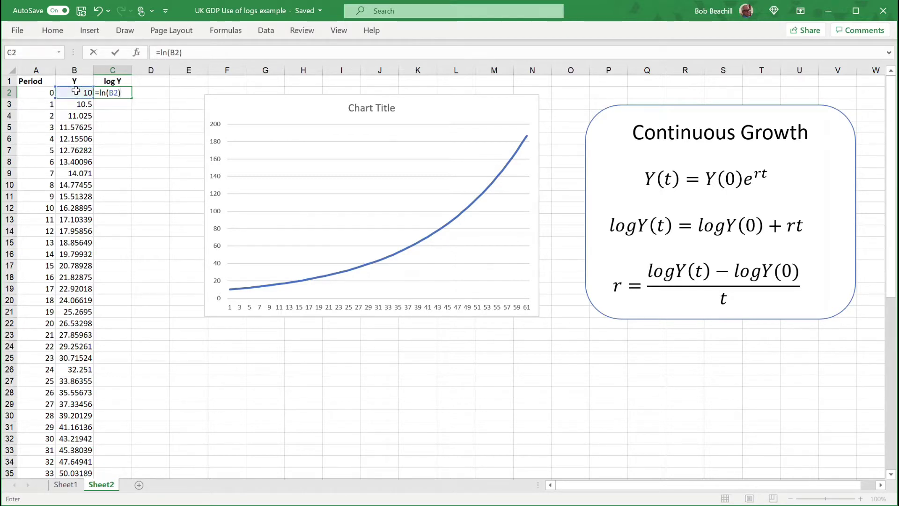
{"action": "key", "text": "Return"}
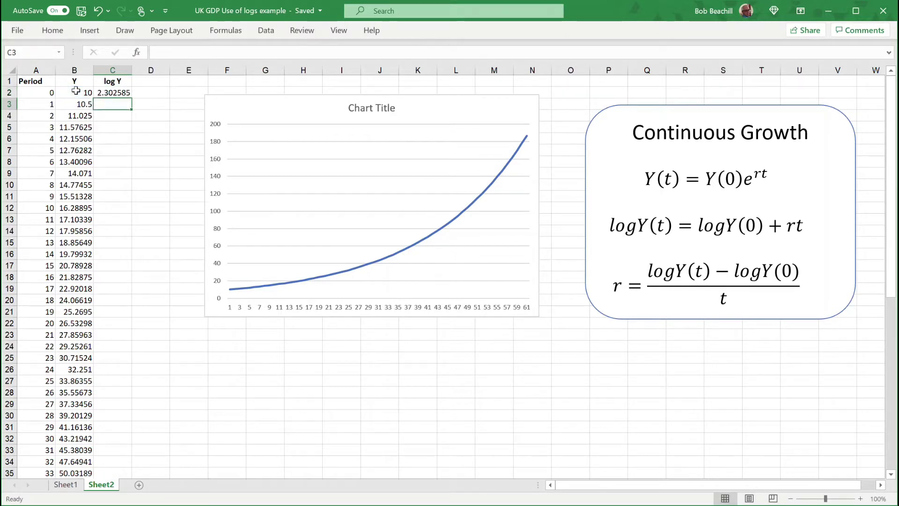
- Fill the LN formula from C2 down the log Y column through C62
{"action": "left_click", "coordinate": [117, 92]}
{"action": "left_click_drag", "start_coordinate": [132, 98], "coordinate": [134, 187]}
{"action": "scroll", "coordinate": [311, 199], "scroll_direction": "up", "scroll_amount": 5}
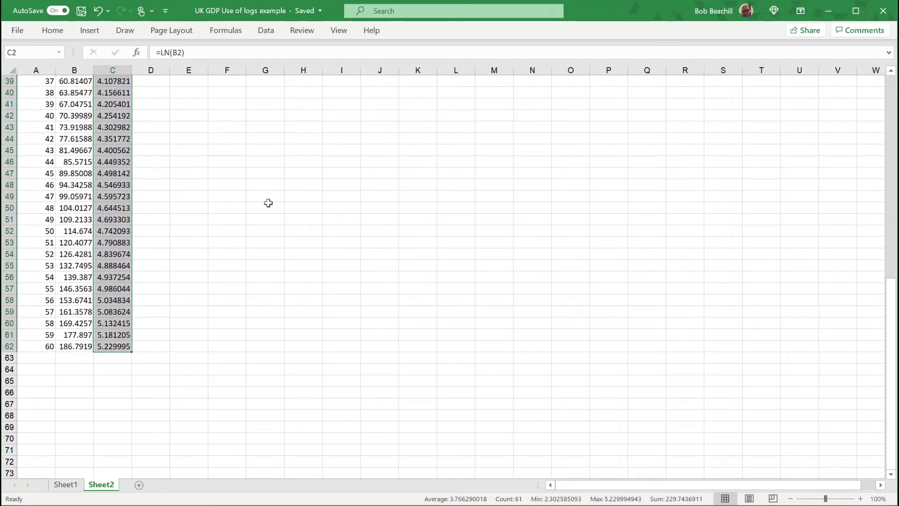
{"action": "scroll", "coordinate": [258, 197], "scroll_direction": "up", "scroll_amount": 2}
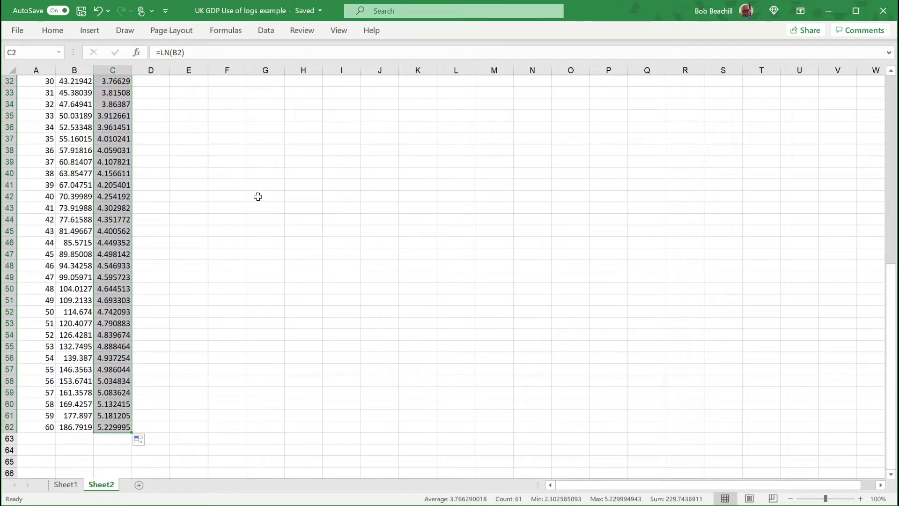
{"action": "scroll", "coordinate": [260, 196], "scroll_direction": "up", "scroll_amount": 3}
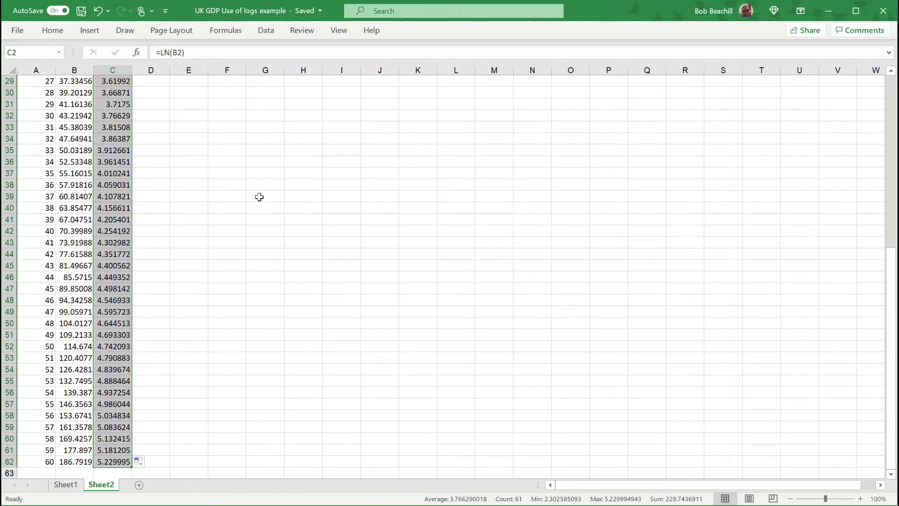
{"action": "scroll", "coordinate": [261, 196], "scroll_direction": "up", "scroll_amount": 8}
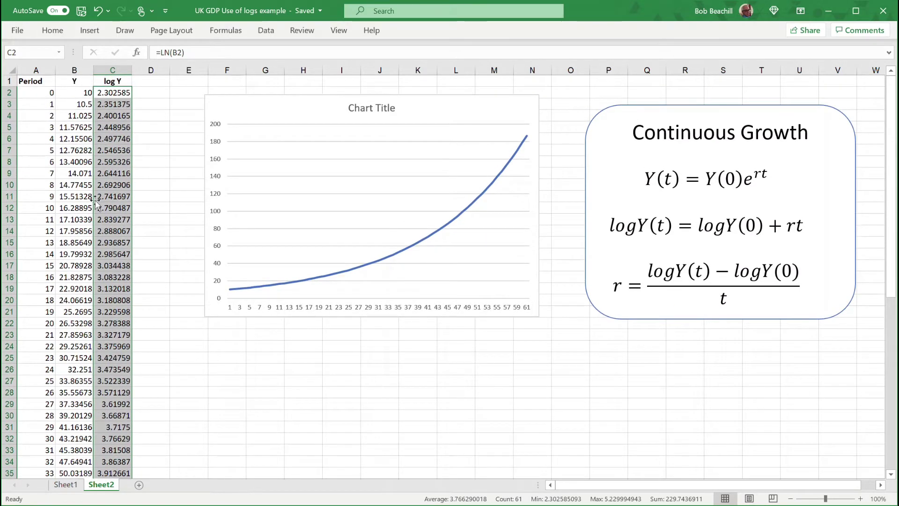
- Compare the start and end values of the Y and log Y columns across periods 0 to 60
{"action": "scroll", "coordinate": [85, 329], "scroll_direction": "down", "scroll_amount": 8}
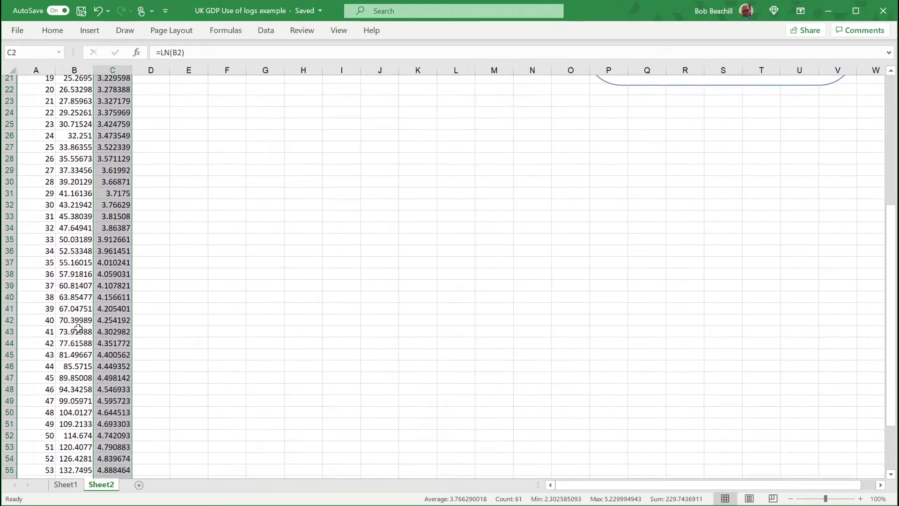
{"action": "scroll", "coordinate": [79, 328], "scroll_direction": "down", "scroll_amount": 3}
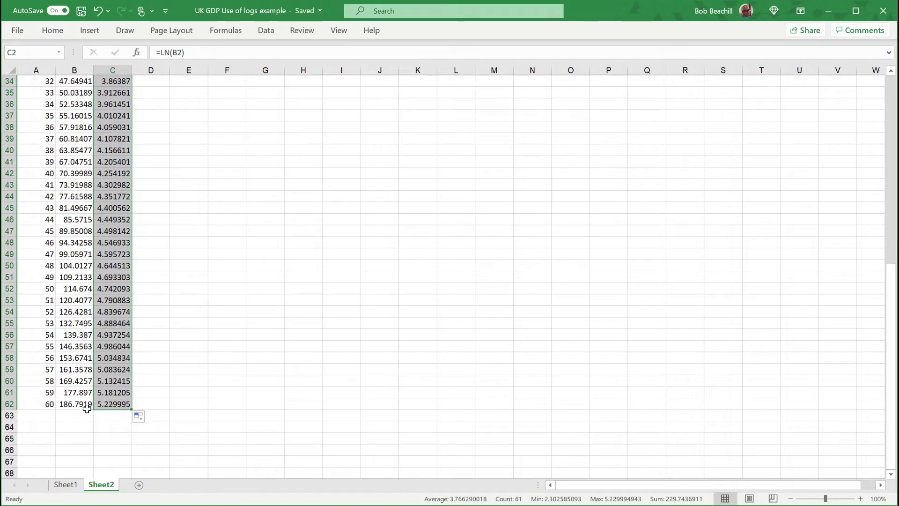
{"action": "scroll", "coordinate": [212, 317], "scroll_direction": "up", "scroll_amount": 11}
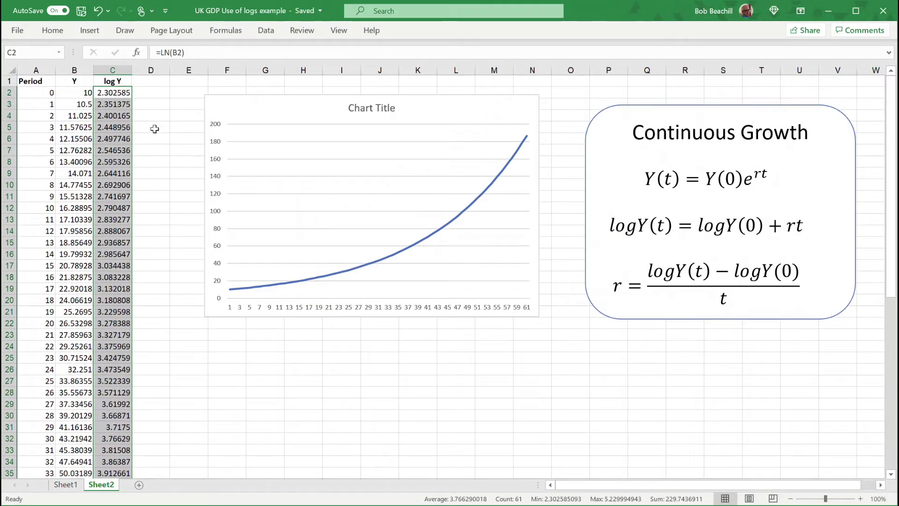
{"action": "scroll", "coordinate": [161, 247], "scroll_direction": "down", "scroll_amount": 7}
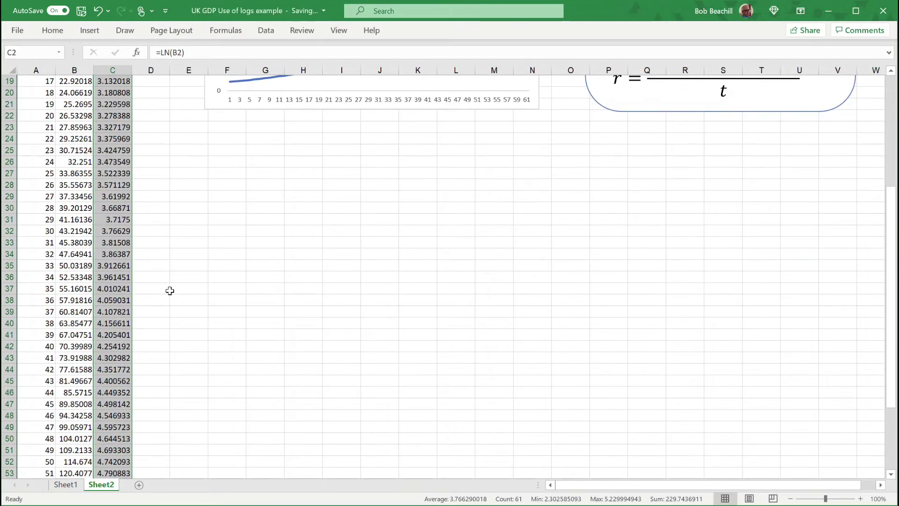
{"action": "scroll", "coordinate": [170, 291], "scroll_direction": "down", "scroll_amount": 4}
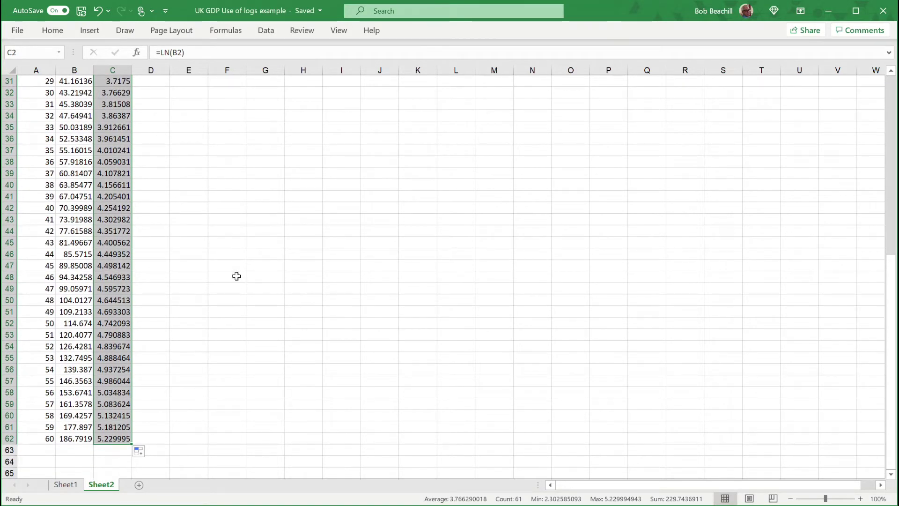
{"action": "scroll", "coordinate": [235, 275], "scroll_direction": "up", "scroll_amount": 10}
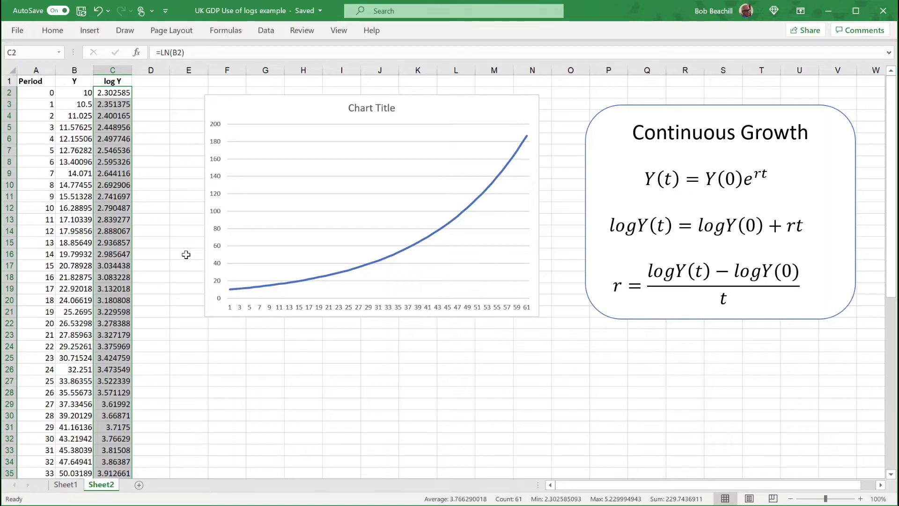
- Insert a 2-D line chart of the log Y values in C2:C62 and place it below the Y chart, enlarged to a similar width
{"action": "left_click", "coordinate": [93, 33]}
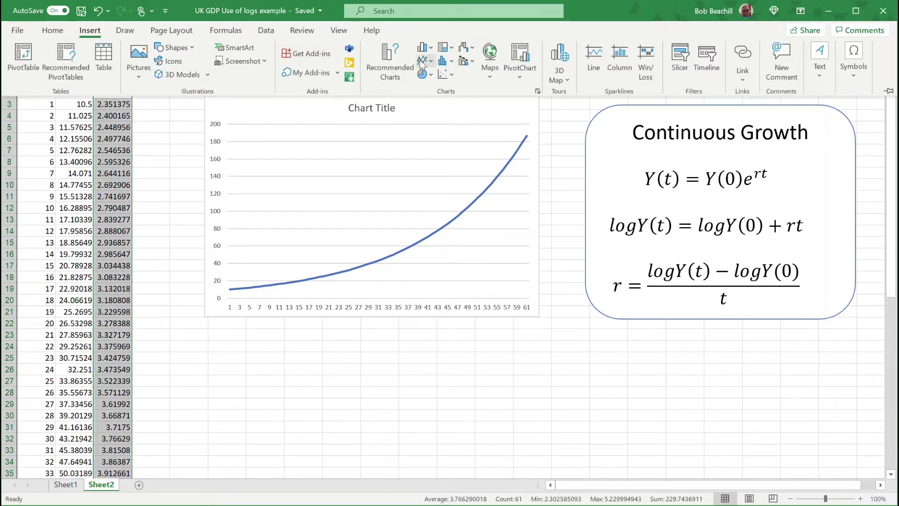
{"action": "left_click", "coordinate": [422, 59]}
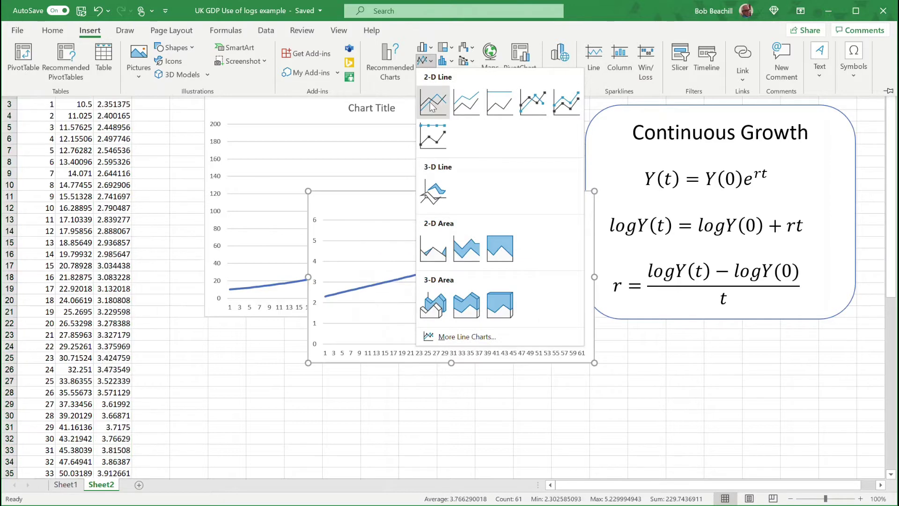
{"action": "left_click", "coordinate": [429, 102]}
{"action": "left_click_drag", "start_coordinate": [504, 201], "coordinate": [397, 337]}
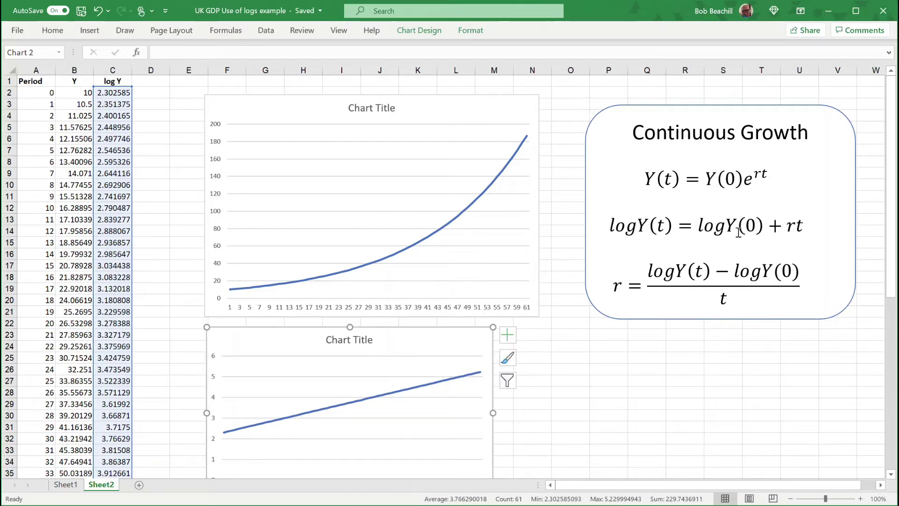
{"action": "scroll", "coordinate": [622, 364], "scroll_direction": "down", "scroll_amount": 3}
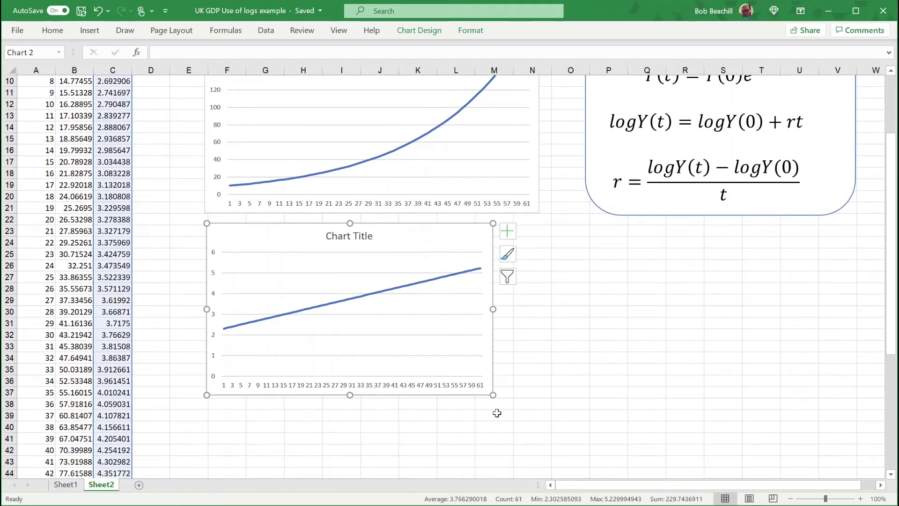
{"action": "left_click_drag", "start_coordinate": [491, 401], "coordinate": [541, 443]}
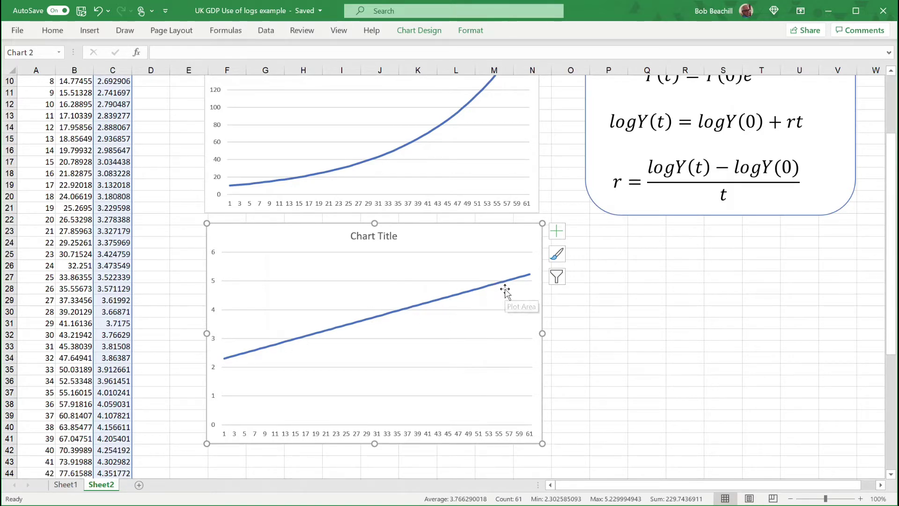
{"action": "scroll", "coordinate": [480, 179], "scroll_direction": "up", "scroll_amount": 1}
{"action": "scroll", "coordinate": [480, 179], "scroll_direction": "up", "scroll_amount": 1}
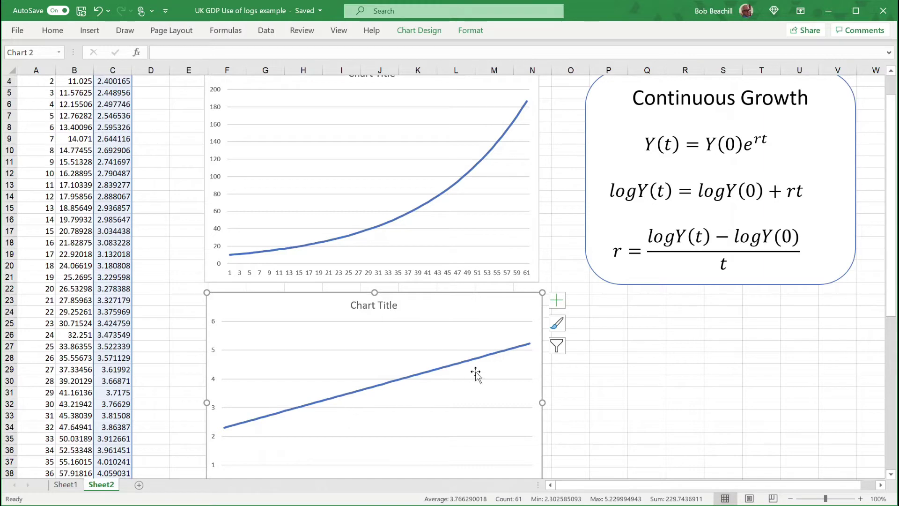
{"action": "scroll", "coordinate": [602, 335], "scroll_direction": "down", "scroll_amount": 1}
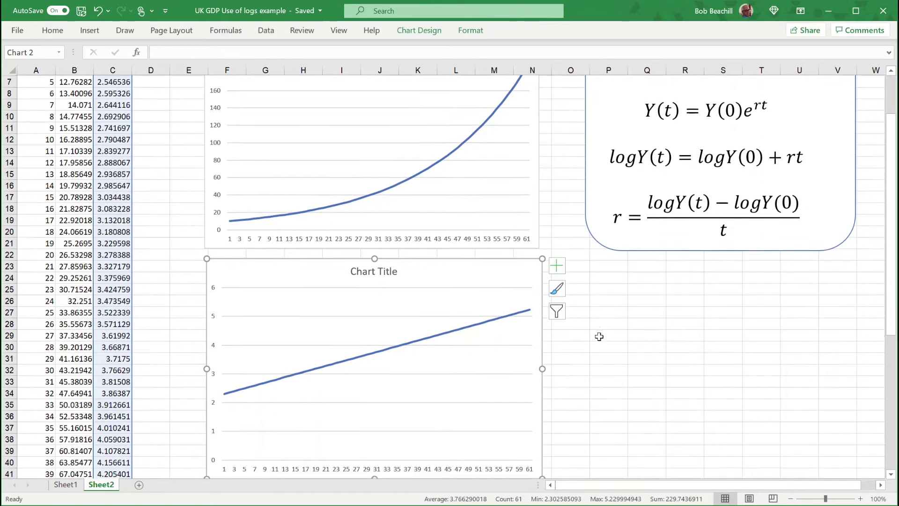
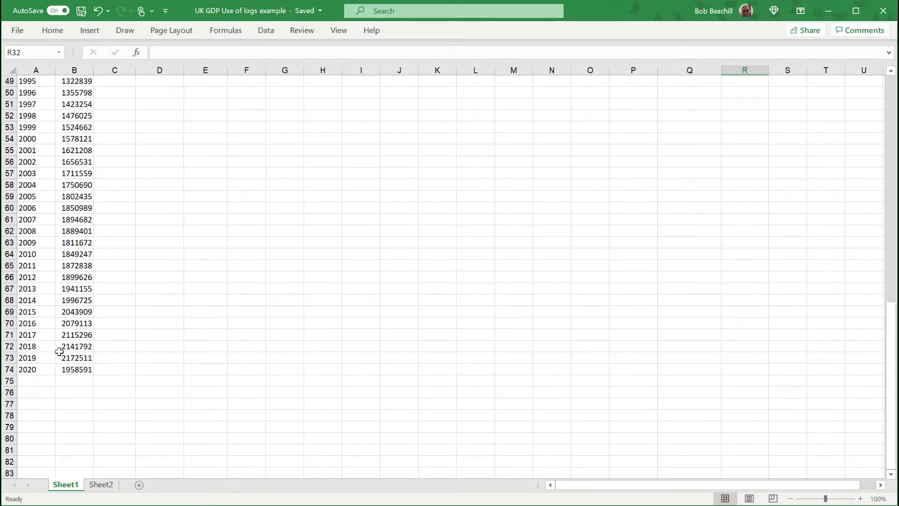
- Insert a 2-D line chart of the GDP values in B2:B74 and place it beside the data near the first rows
{"action": "scroll", "coordinate": [148, 281], "scroll_direction": "up", "scroll_amount": 4}
{"action": "scroll", "coordinate": [151, 280], "scroll_direction": "up", "scroll_amount": 12}
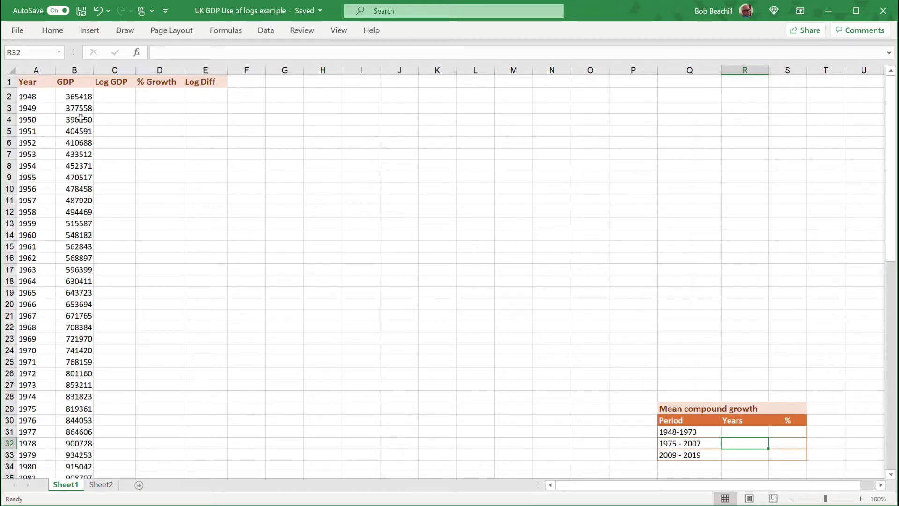
{"action": "left_click_drag", "start_coordinate": [76, 99], "coordinate": [115, 427]}
{"action": "scroll", "coordinate": [226, 285], "scroll_direction": "up", "scroll_amount": 14}
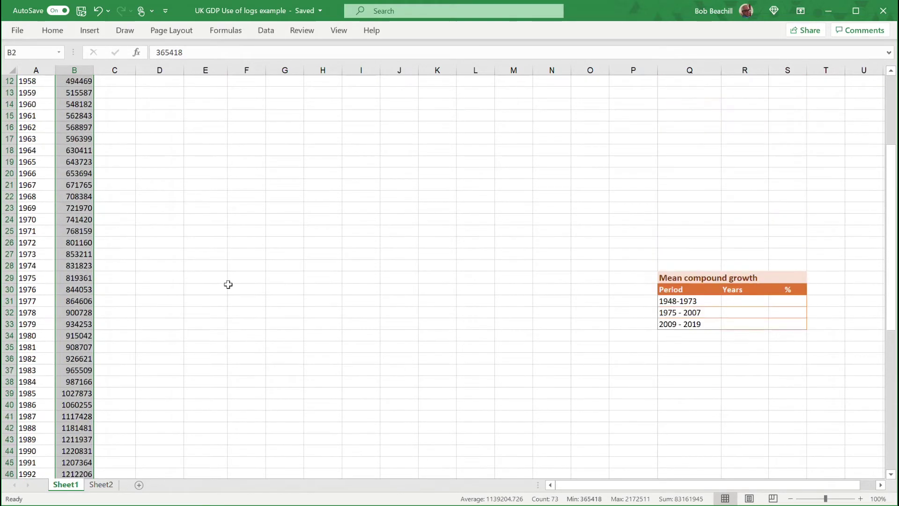
{"action": "left_click", "coordinate": [90, 32]}
{"action": "left_click", "coordinate": [423, 60]}
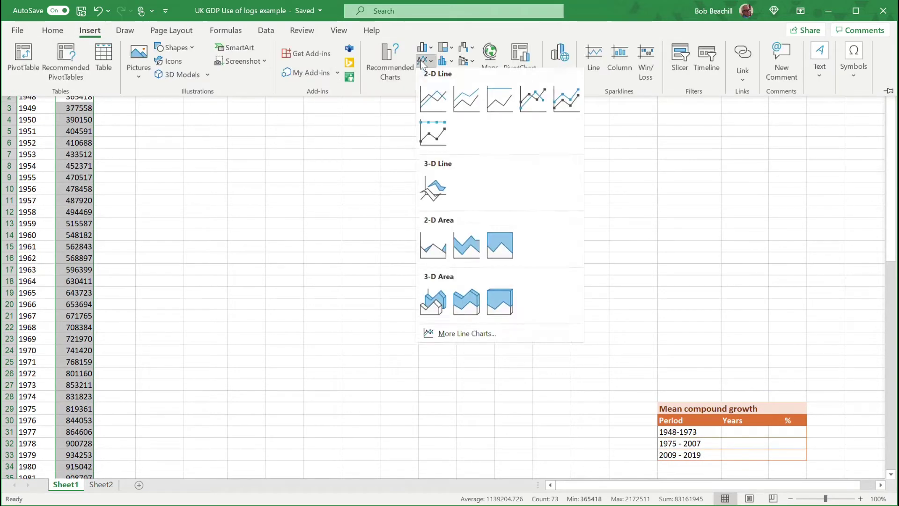
{"action": "left_click", "coordinate": [427, 96]}
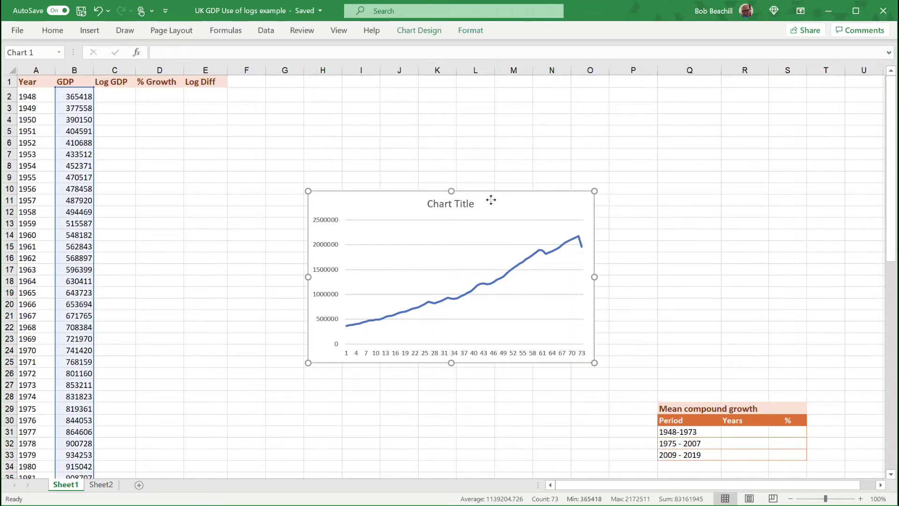
{"action": "left_click_drag", "start_coordinate": [491, 200], "coordinate": [440, 114]}
- Change the GDP chart's title to "Actual GDP" and close the title formatting options
{"action": "left_click", "coordinate": [392, 117]}
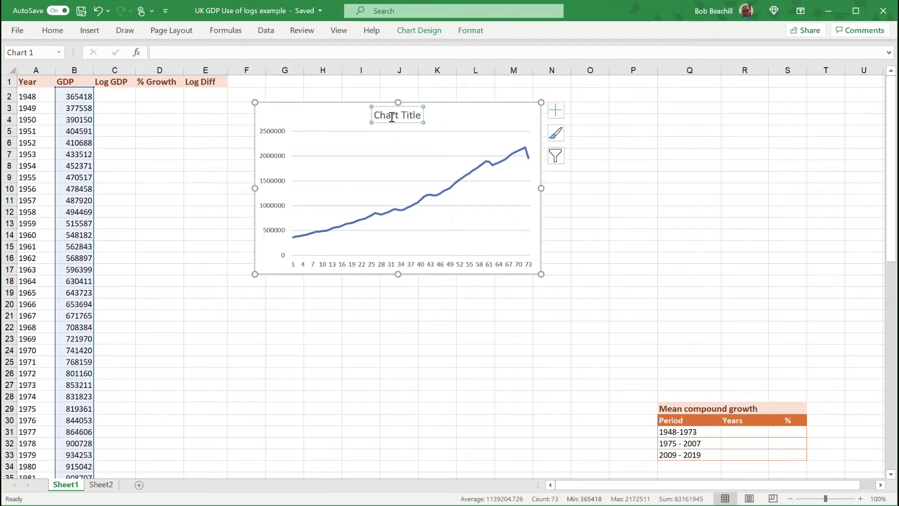
{"action": "double_click", "coordinate": [392, 117]}
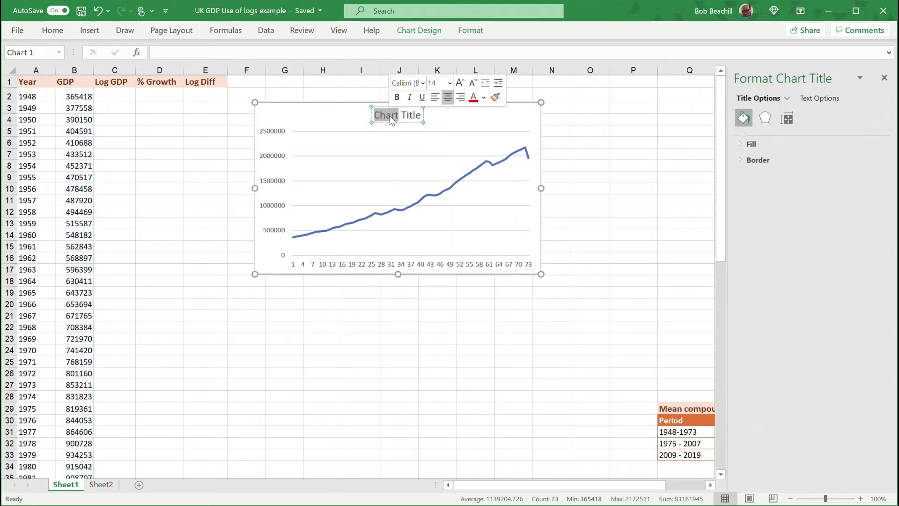
{"action": "type", "text": "Actual GDP"}
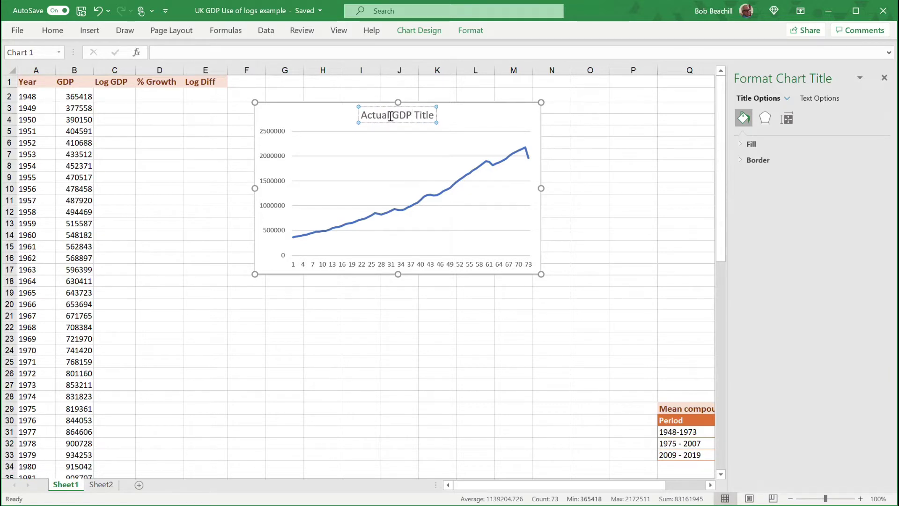
{"action": "left_click", "coordinate": [433, 116]}
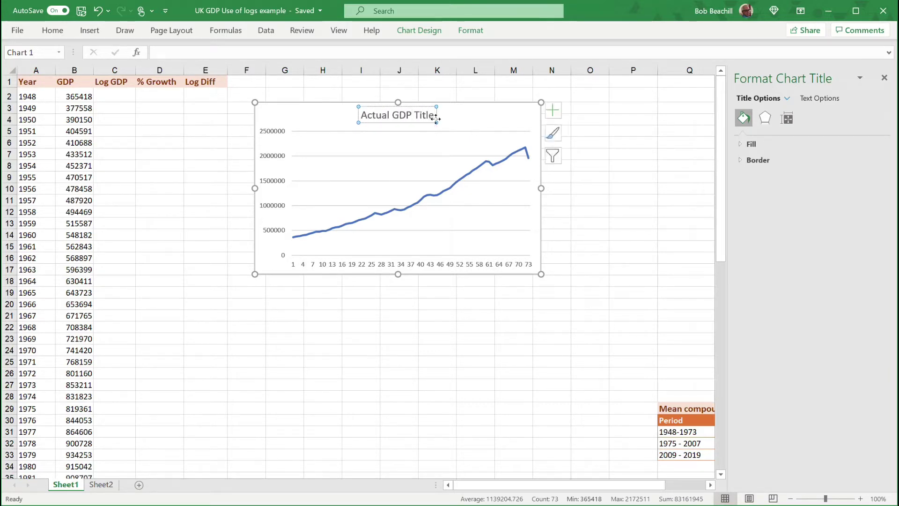
{"action": "double_click", "coordinate": [427, 115]}
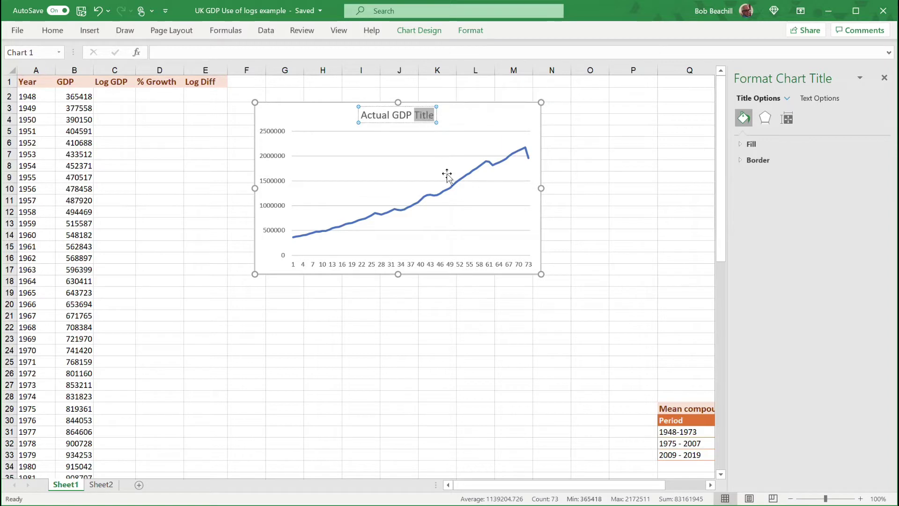
{"action": "key", "text": "BackSpace"}
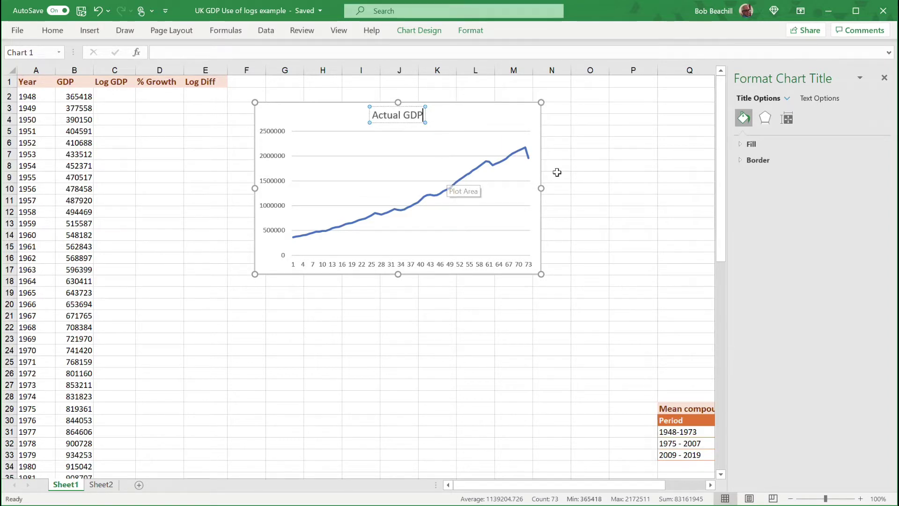
{"action": "left_click", "coordinate": [583, 165]}
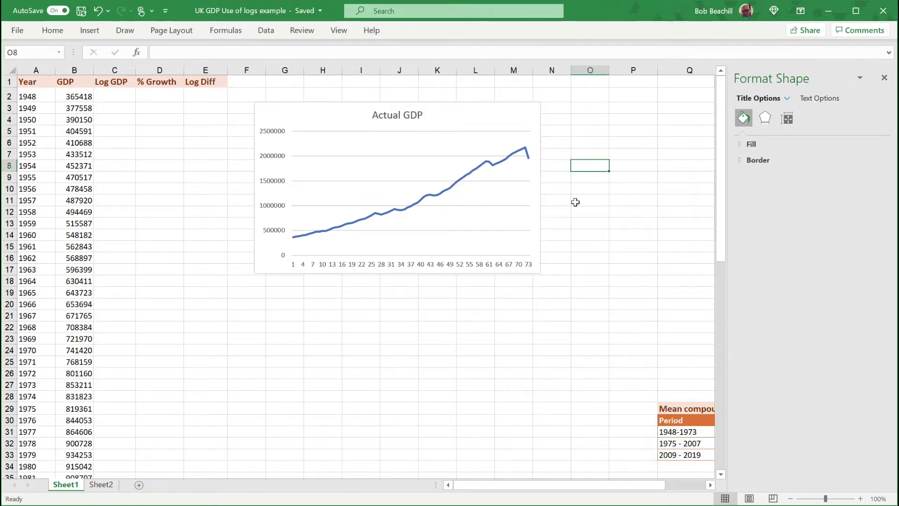
{"action": "left_click", "coordinate": [884, 79]}
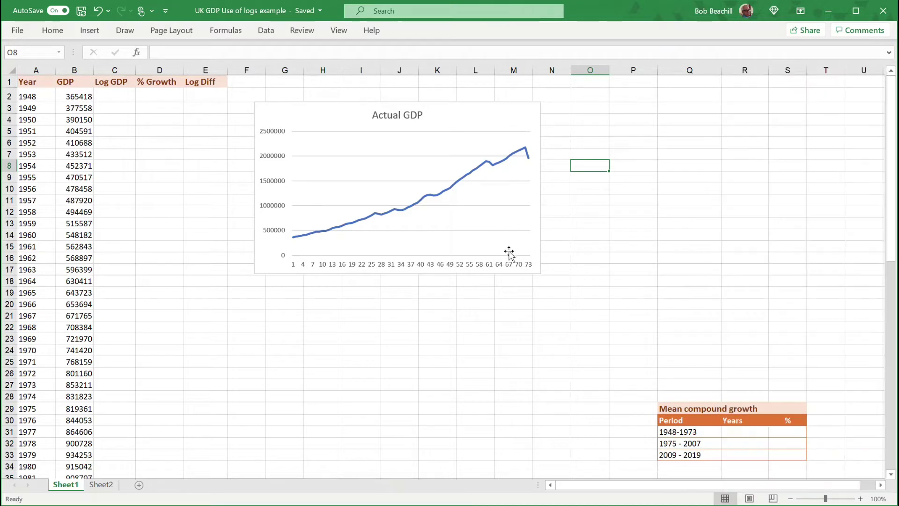
- Enlarge the Actual GDP chart and move it up to start at row 2, spanning about columns F to O
{"action": "left_click", "coordinate": [524, 189]}
{"action": "left_click_drag", "start_coordinate": [542, 274], "coordinate": [588, 344]}
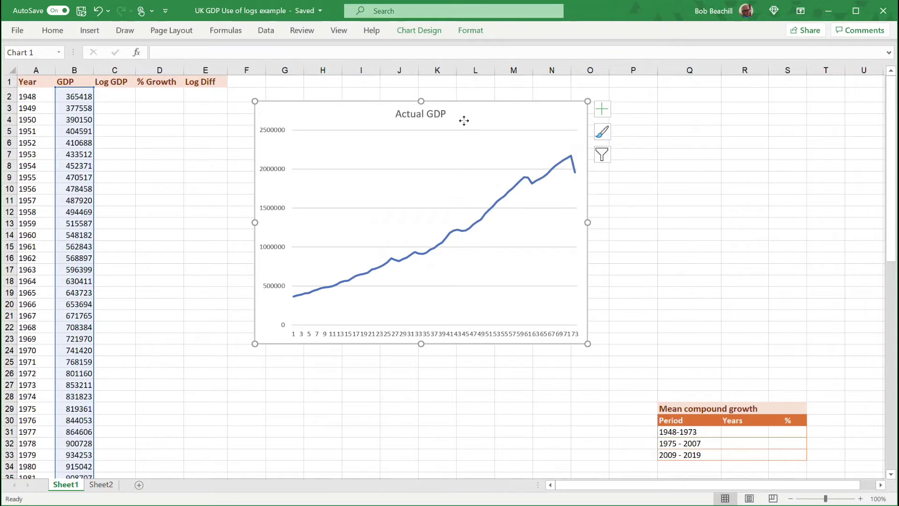
{"action": "left_click_drag", "start_coordinate": [463, 121], "coordinate": [456, 106]}
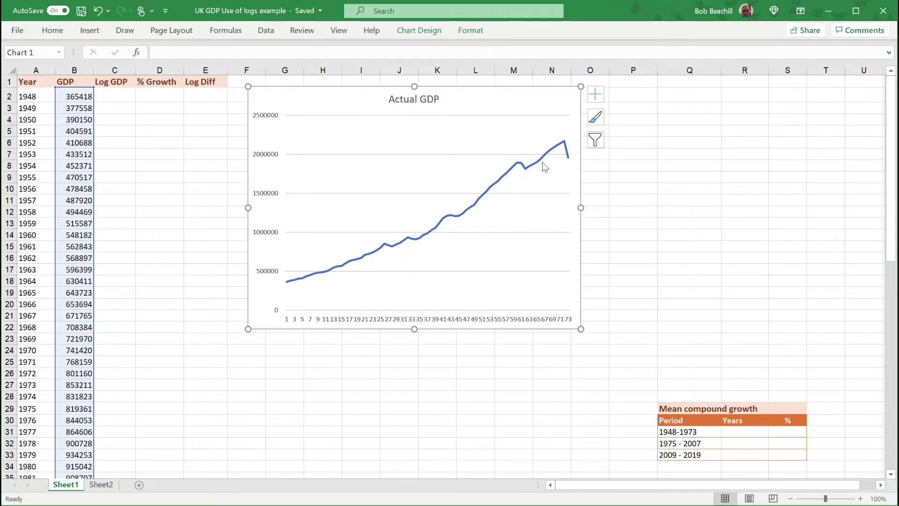
- Enter =LN(B2) in C2 for the 1948 Log GDP value and fill the formula down the column through C74
{"action": "mouse_move", "coordinate": [343, 269]}
{"action": "left_click", "coordinate": [114, 97]}
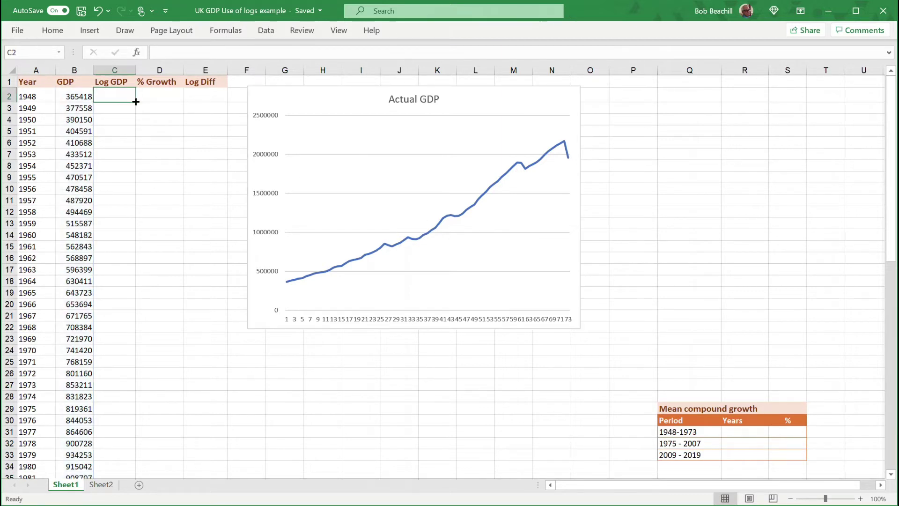
{"action": "type", "text": "=ln("}
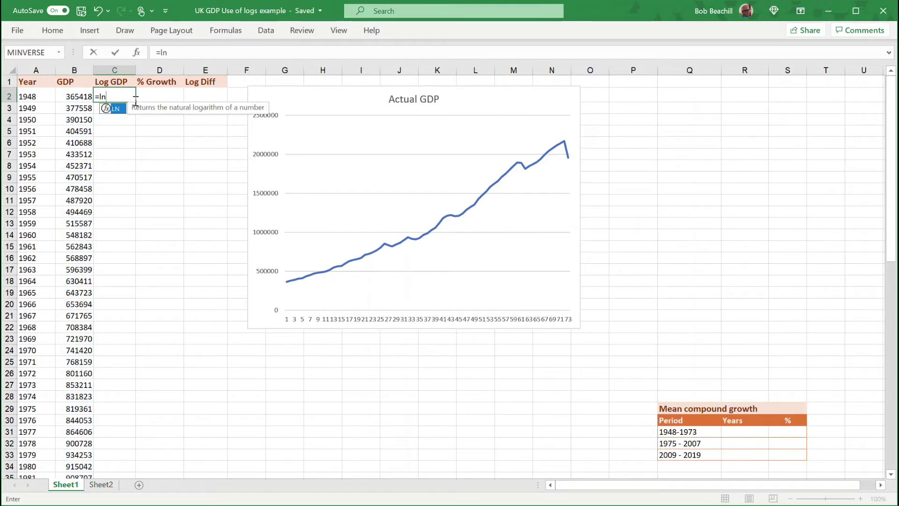
{"action": "left_click", "coordinate": [74, 96]}
{"action": "type", "text": ")"}
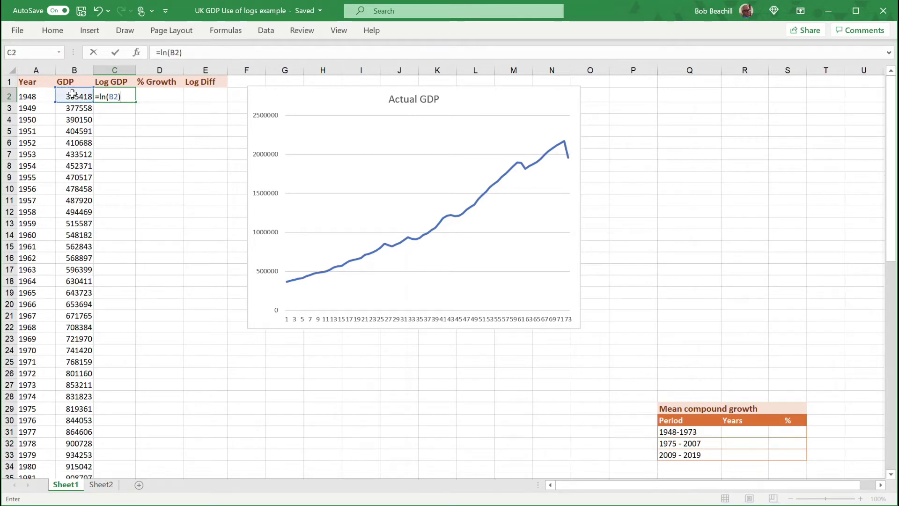
{"action": "key", "text": "Return"}
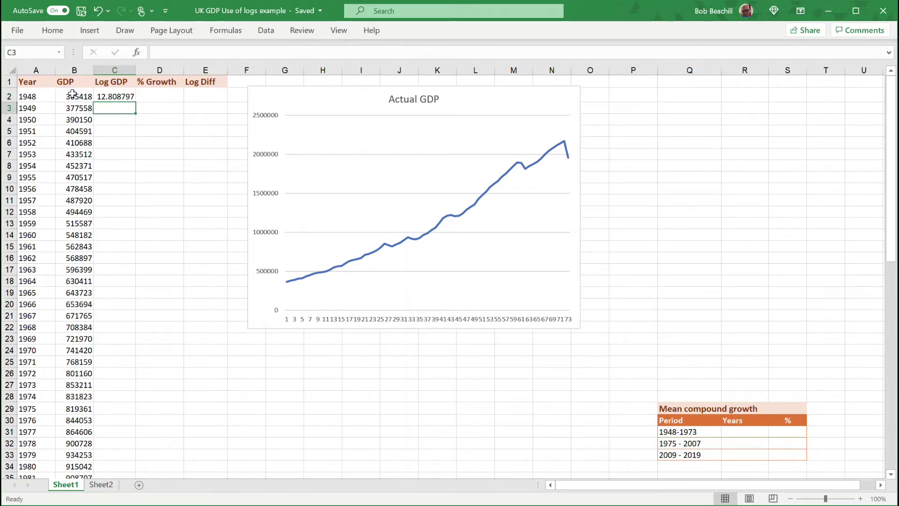
{"action": "left_click", "coordinate": [117, 96]}
{"action": "left_click_drag", "start_coordinate": [135, 101], "coordinate": [136, 408]}
- Insert a 2-D line chart of the Log GDP values in C2:C74, placed below the Actual GDP chart and enlarged to match its width
{"action": "scroll", "coordinate": [293, 249], "scroll_direction": "up", "scroll_amount": 8}
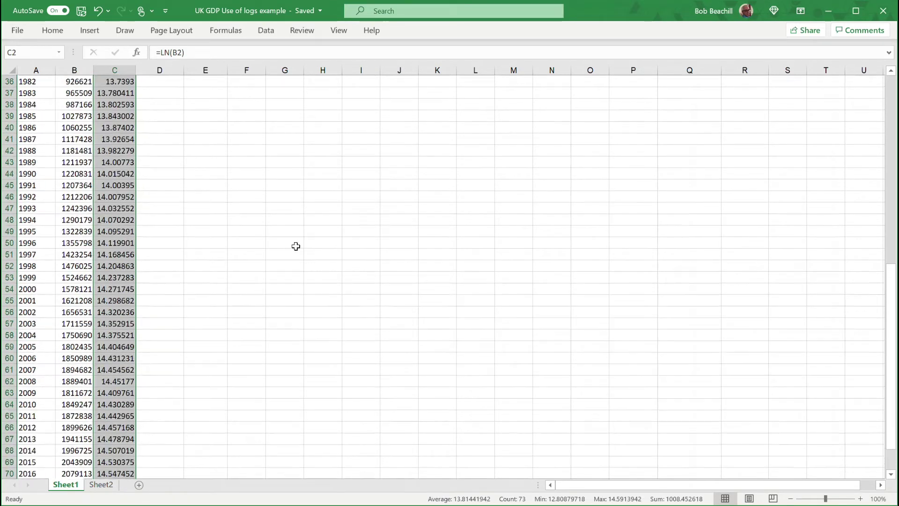
{"action": "scroll", "coordinate": [295, 247], "scroll_direction": "up", "scroll_amount": 7}
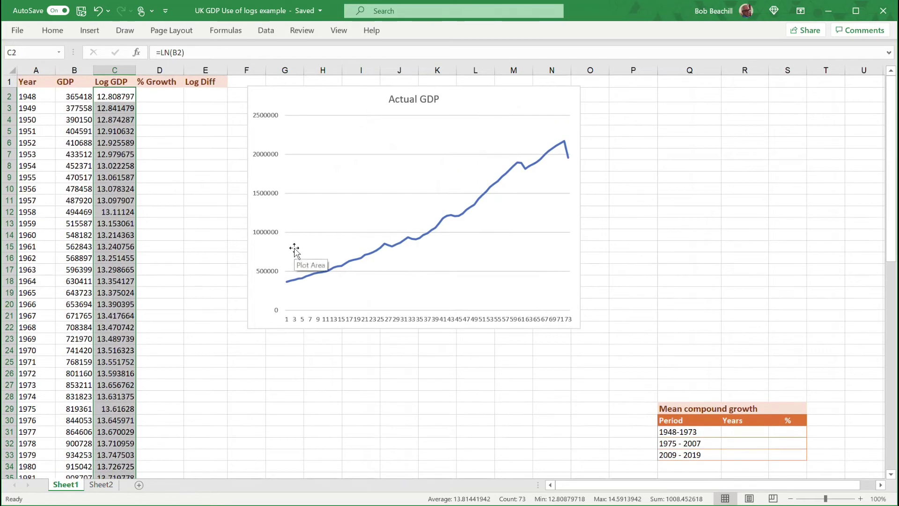
{"action": "left_click", "coordinate": [88, 32]}
{"action": "left_click", "coordinate": [423, 60]}
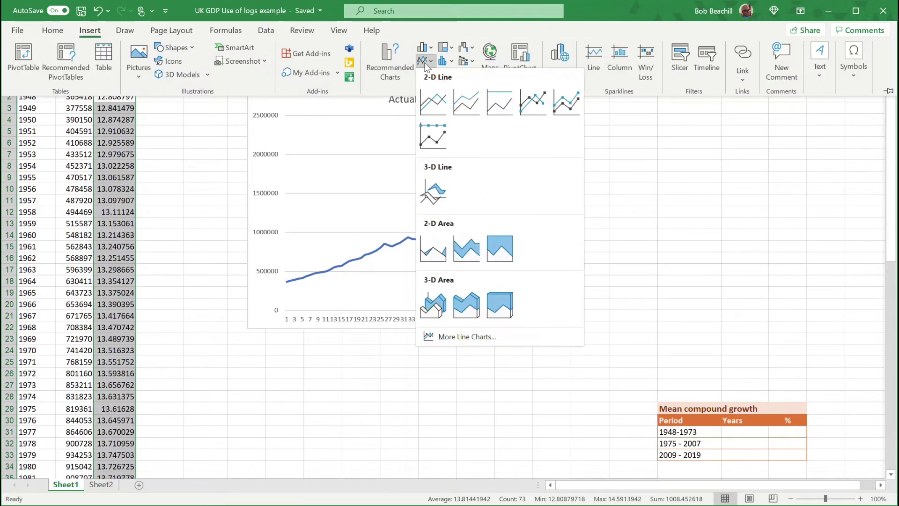
{"action": "left_click", "coordinate": [431, 96]}
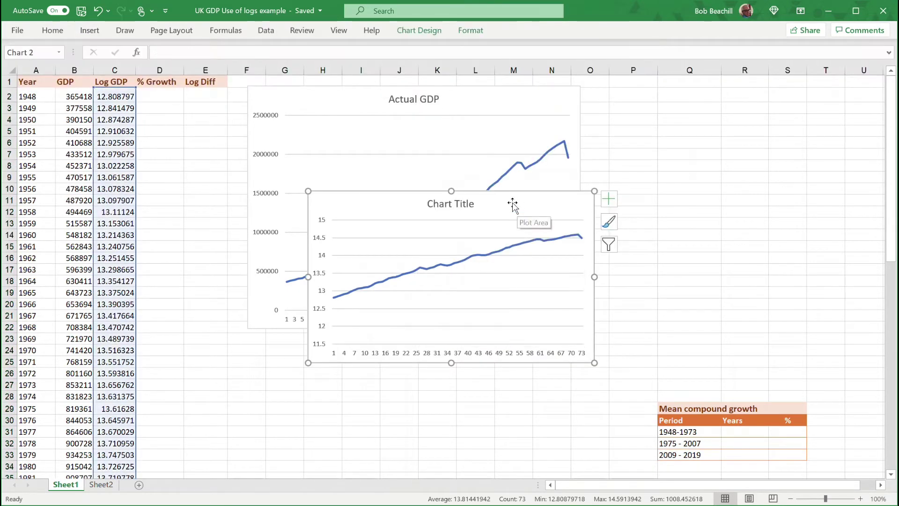
{"action": "left_click_drag", "start_coordinate": [513, 205], "coordinate": [450, 350]}
{"action": "scroll", "coordinate": [695, 309], "scroll_direction": "down", "scroll_amount": 5}
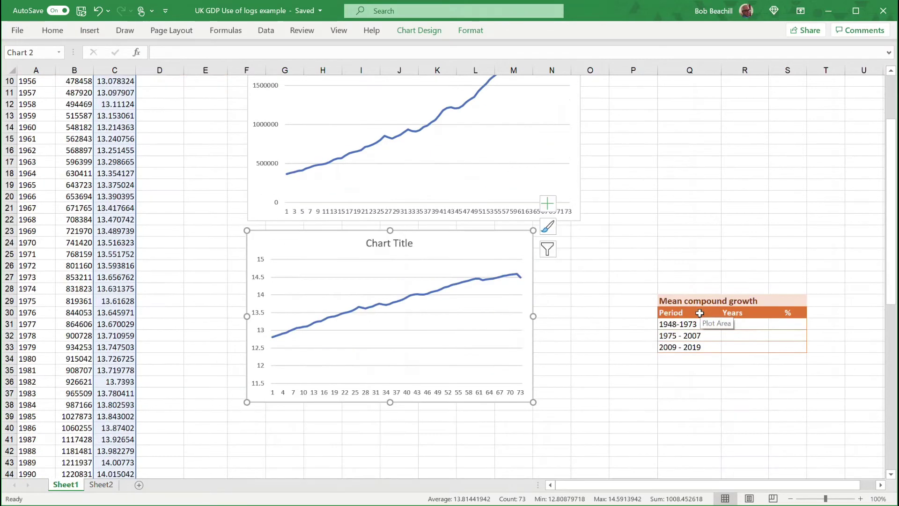
{"action": "left_click_drag", "start_coordinate": [534, 334], "coordinate": [580, 385]}
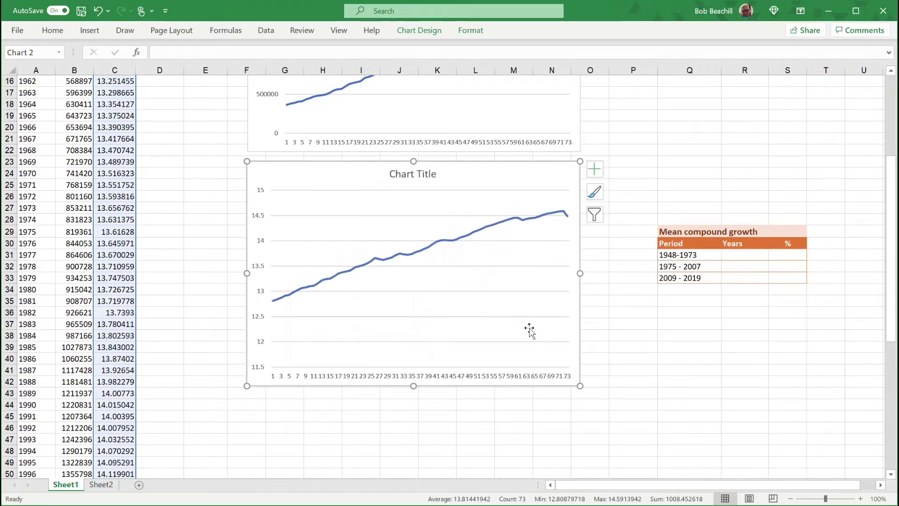
- Change the lower chart's title to "Log GDP" and close the title formatting options
{"action": "double_click", "coordinate": [406, 178]}
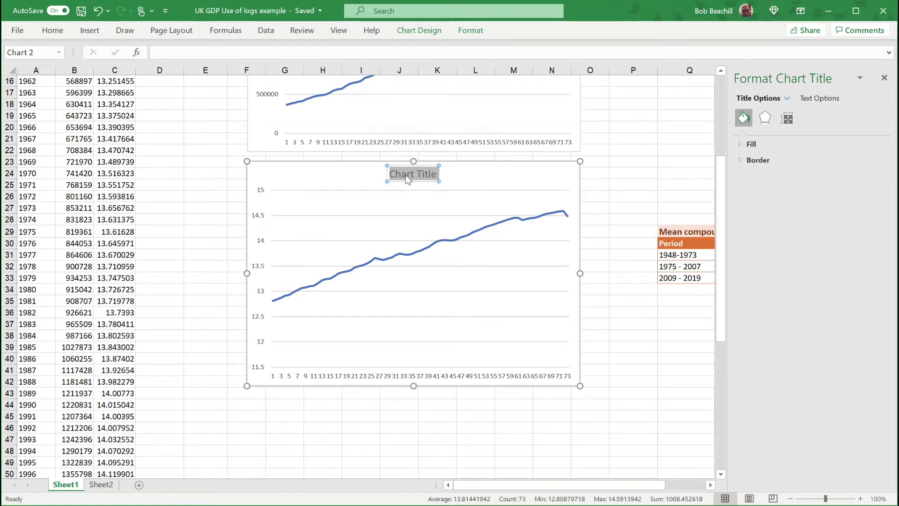
{"action": "type", "text": "Log GDP"}
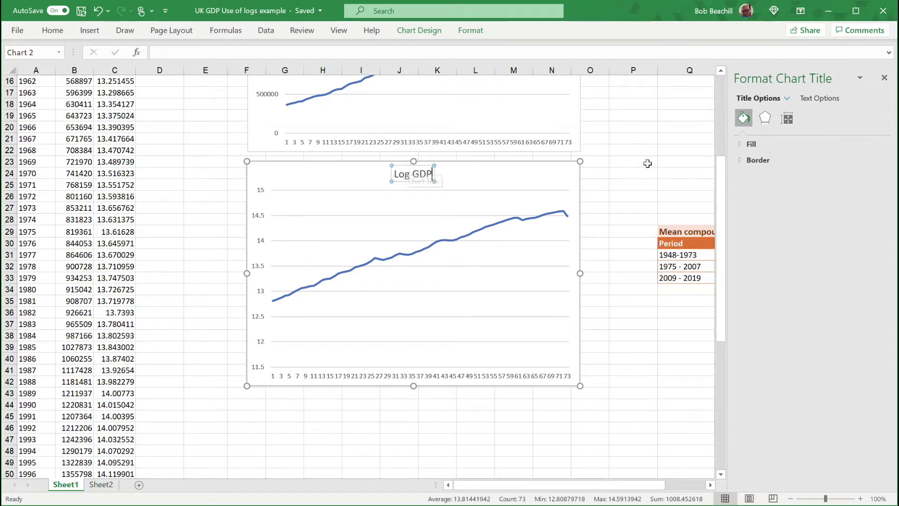
{"action": "left_click", "coordinate": [630, 165]}
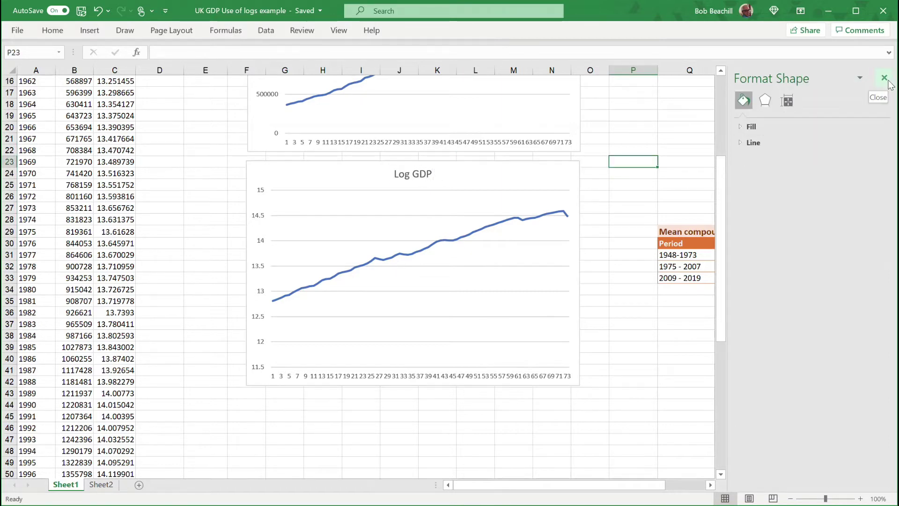
{"action": "left_click", "coordinate": [885, 78]}
- Set the Log GDP chart's horizontal axis labels to the years in A2:A74 and deselect the chart
{"action": "scroll", "coordinate": [636, 214], "scroll_direction": "up", "scroll_amount": 3}
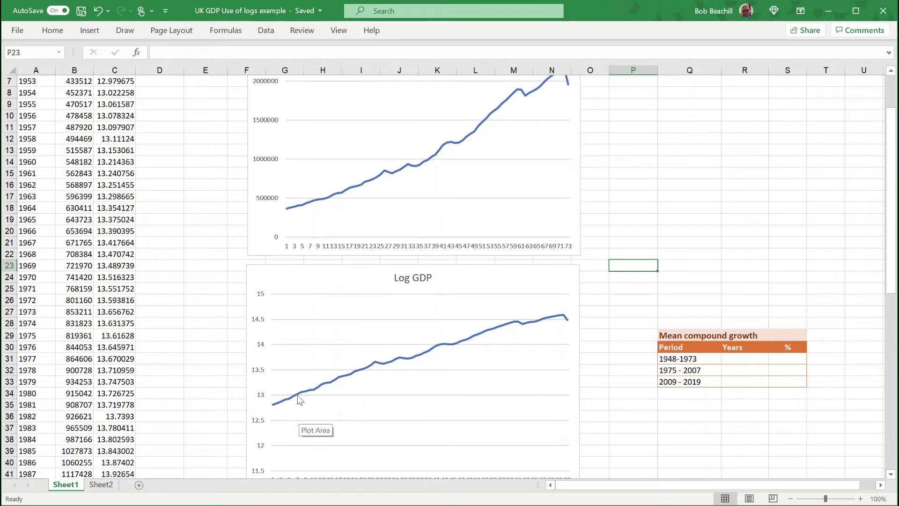
{"action": "mouse_move", "coordinate": [382, 366]}
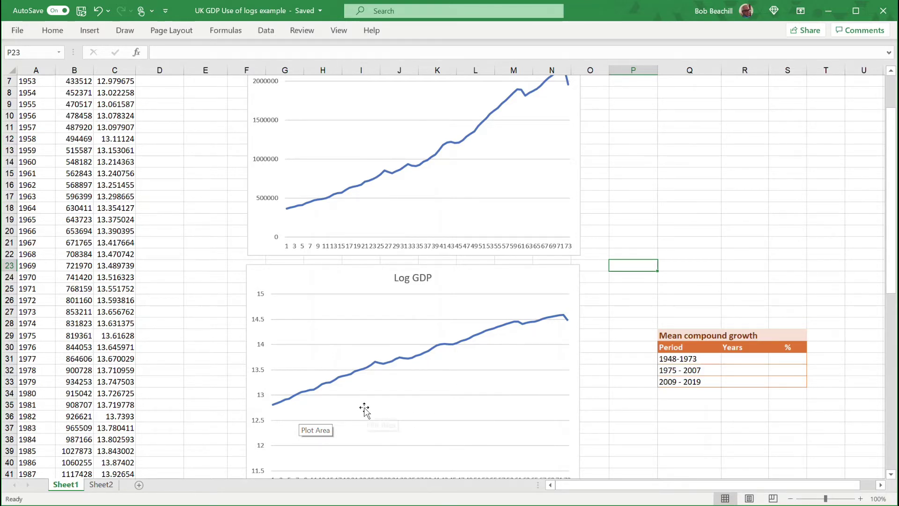
{"action": "scroll", "coordinate": [366, 412], "scroll_direction": "down", "scroll_amount": 1}
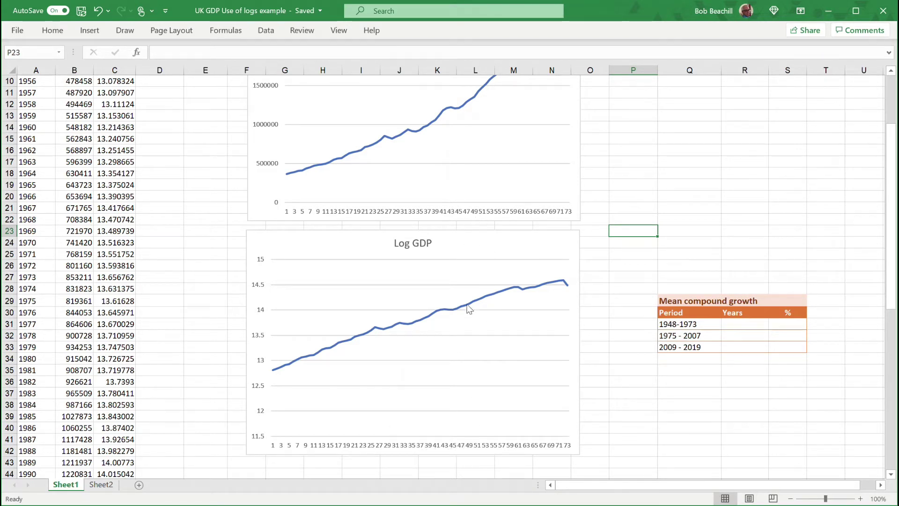
{"action": "left_click", "coordinate": [493, 248]}
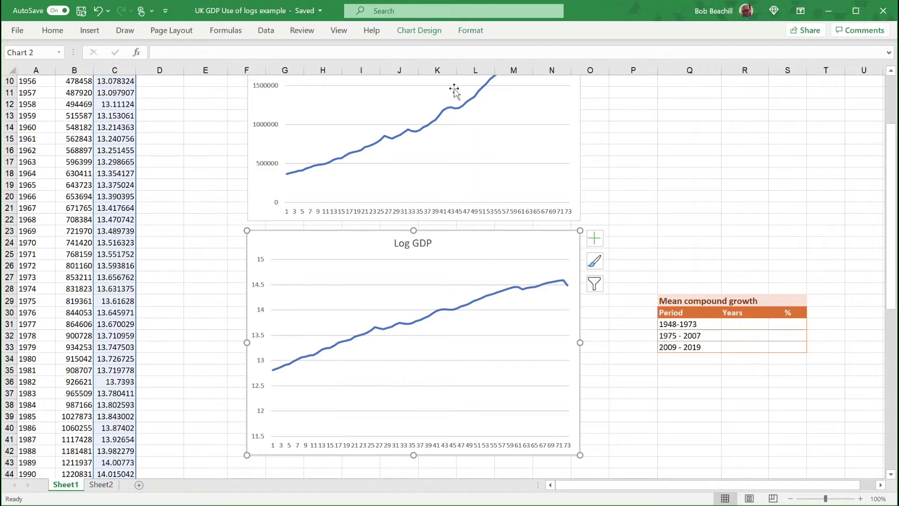
{"action": "left_click", "coordinate": [423, 34]}
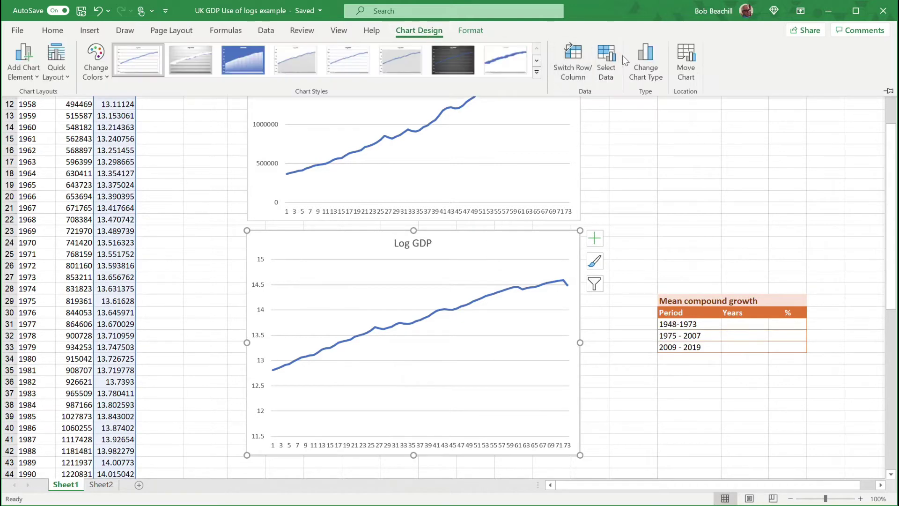
{"action": "left_click", "coordinate": [605, 73]}
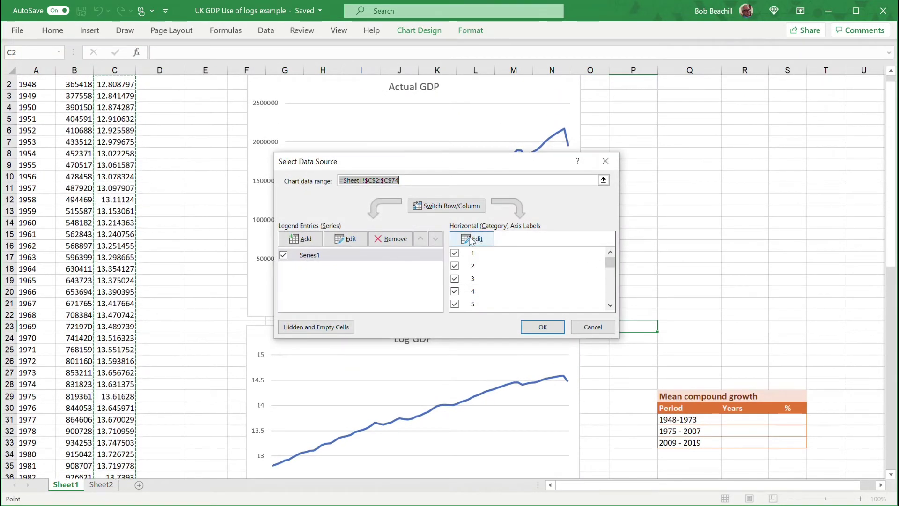
{"action": "left_click", "coordinate": [471, 239]}
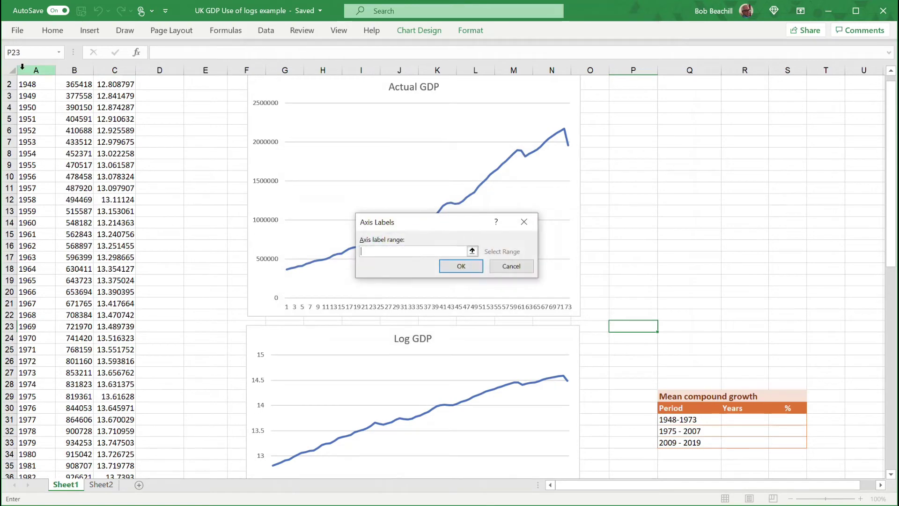
{"action": "left_click_drag", "start_coordinate": [29, 85], "coordinate": [41, 440]}
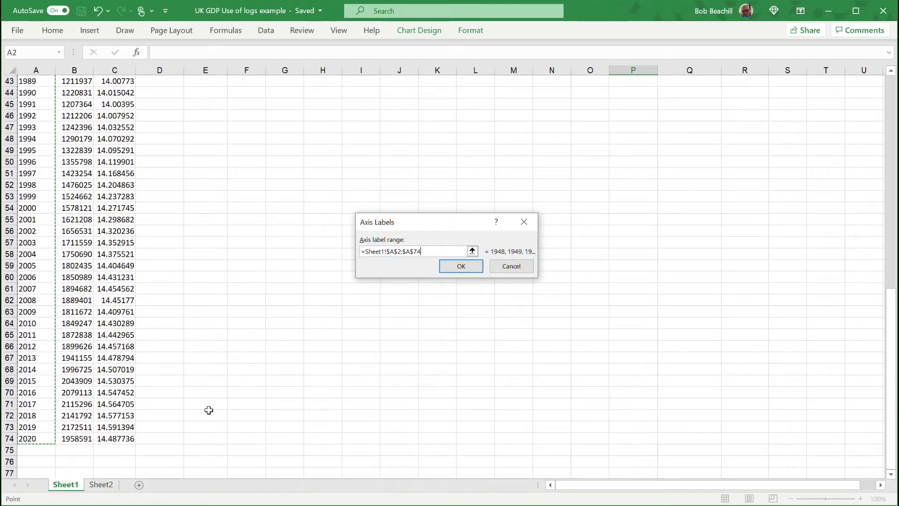
{"action": "left_click", "coordinate": [461, 266]}
{"action": "left_click", "coordinate": [538, 327]}
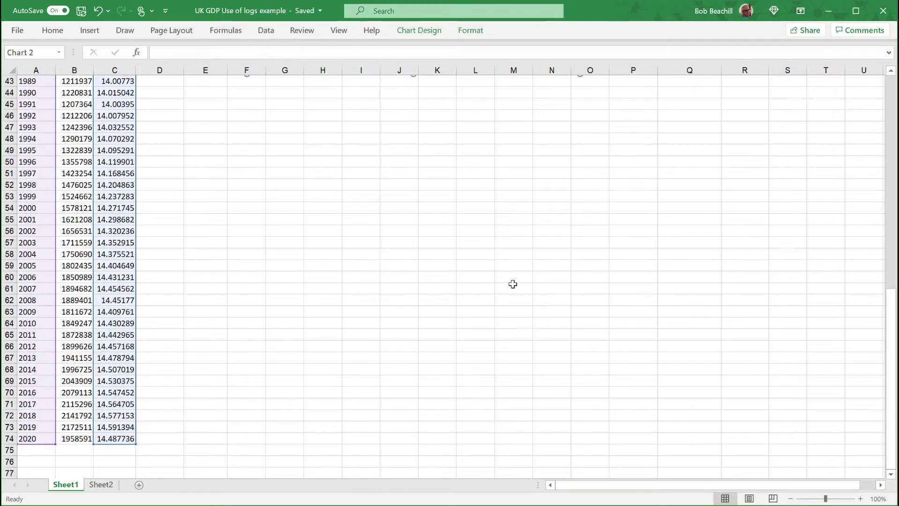
{"action": "scroll", "coordinate": [512, 284], "scroll_direction": "up", "scroll_amount": 9}
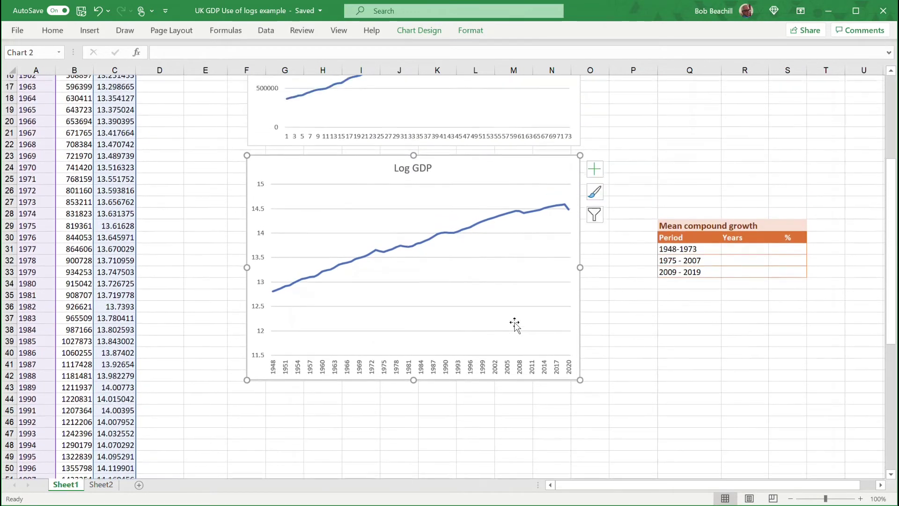
{"action": "scroll", "coordinate": [514, 323], "scroll_direction": "up", "scroll_amount": 1}
{"action": "left_click", "coordinate": [630, 380]}
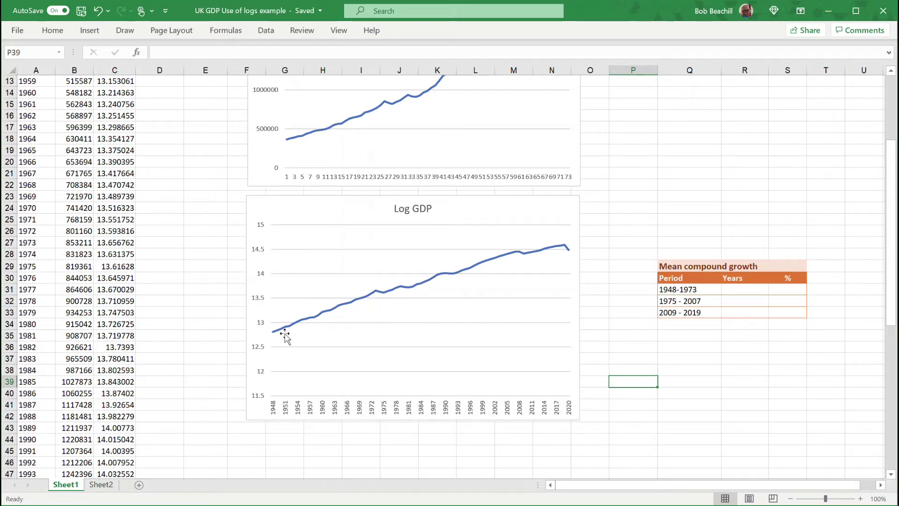
- Examine the Log GDP line's slope around 1948, 1973, 2008 and 2020, and compare it with the Actual GDP chart
{"action": "mouse_move", "coordinate": [273, 334]}
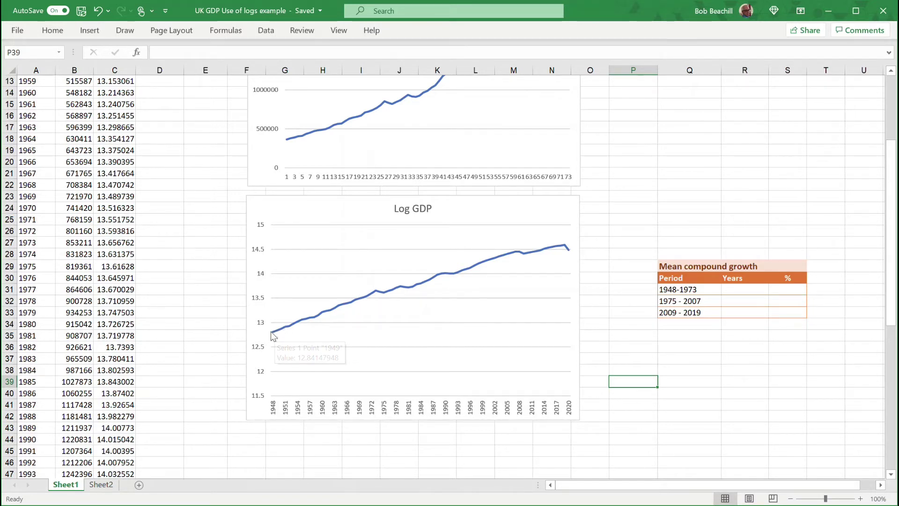
{"action": "mouse_move", "coordinate": [380, 298]}
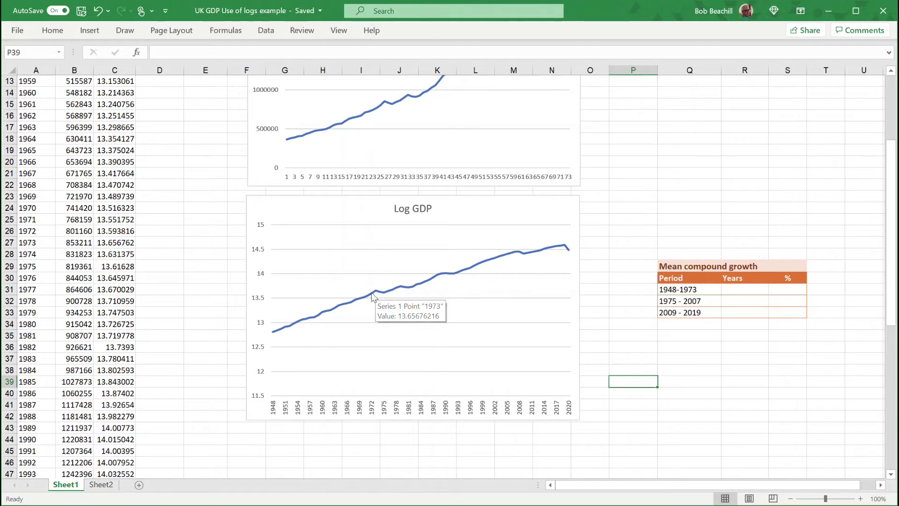
{"action": "mouse_move", "coordinate": [330, 313]}
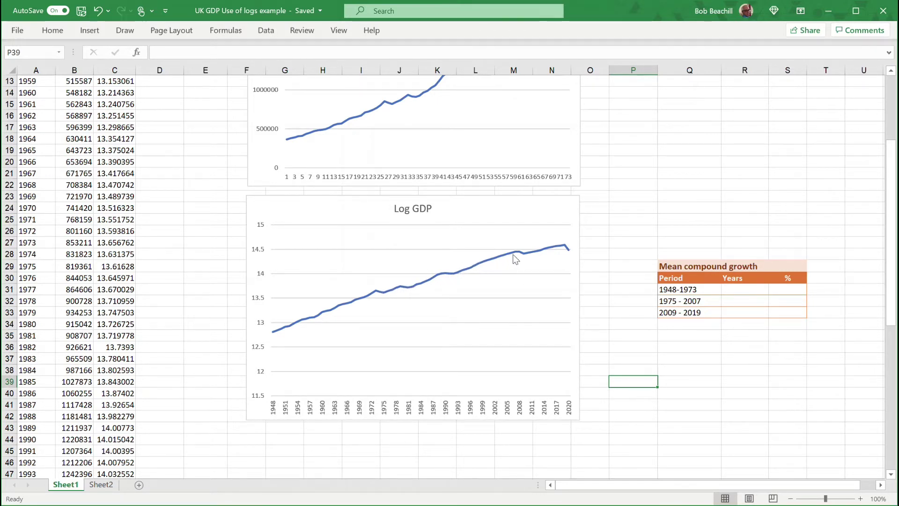
{"action": "mouse_move", "coordinate": [520, 253]}
{"action": "mouse_move", "coordinate": [567, 246]}
{"action": "scroll", "coordinate": [473, 319], "scroll_direction": "up", "scroll_amount": 1}
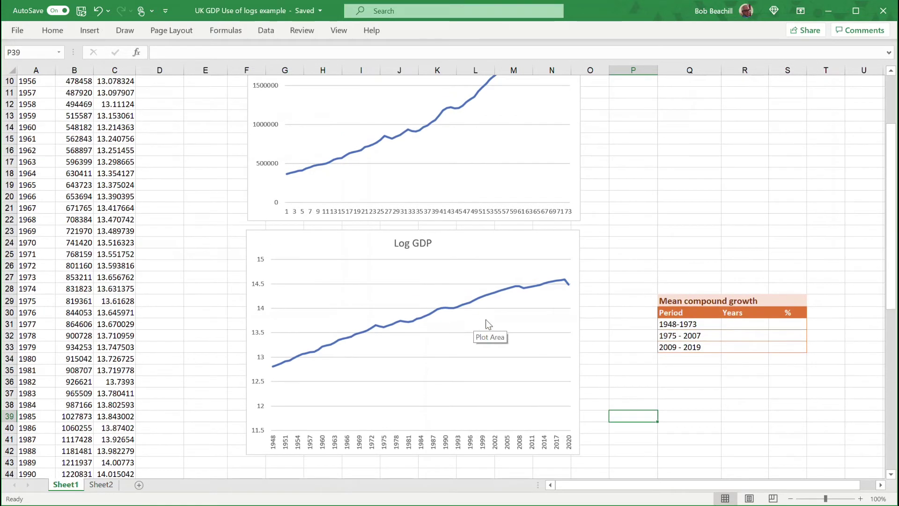
{"action": "scroll", "coordinate": [487, 323], "scroll_direction": "up", "scroll_amount": 1}
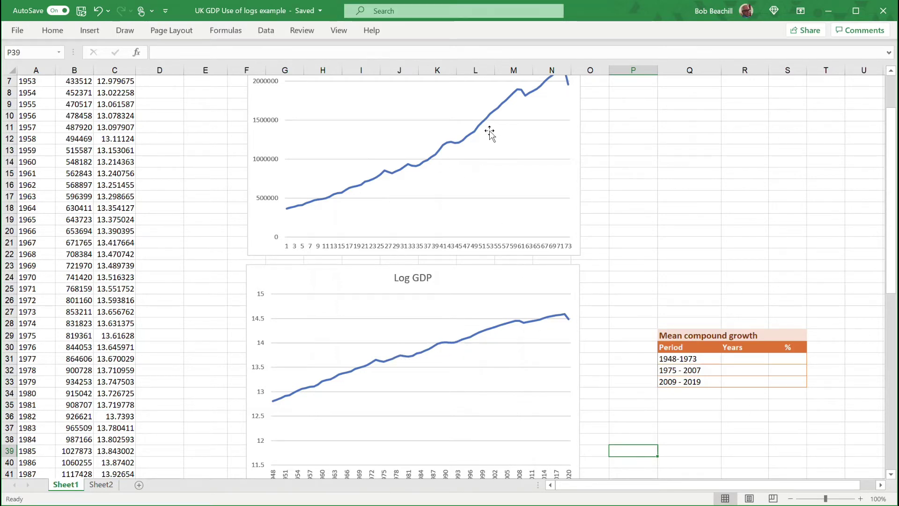
{"action": "scroll", "coordinate": [489, 134], "scroll_direction": "up", "scroll_amount": 1}
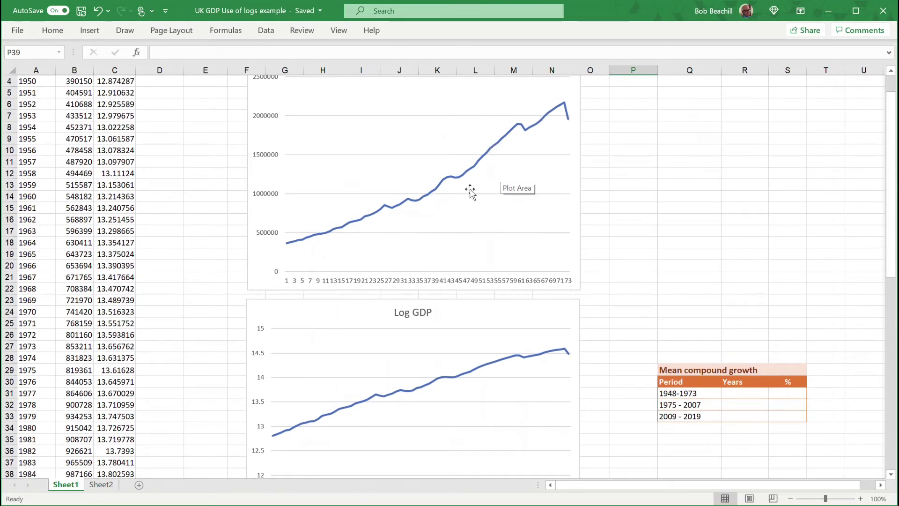
{"action": "scroll", "coordinate": [493, 192], "scroll_direction": "down", "scroll_amount": 3}
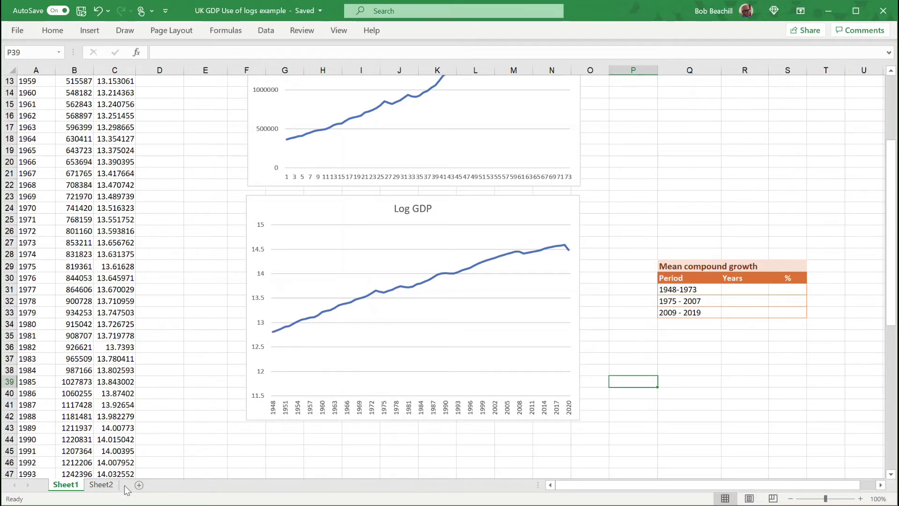
- Review the Continuous Growth formulas and constant-growth charts on Sheet2, and return to Sheet1
{"action": "left_click", "coordinate": [109, 485]}
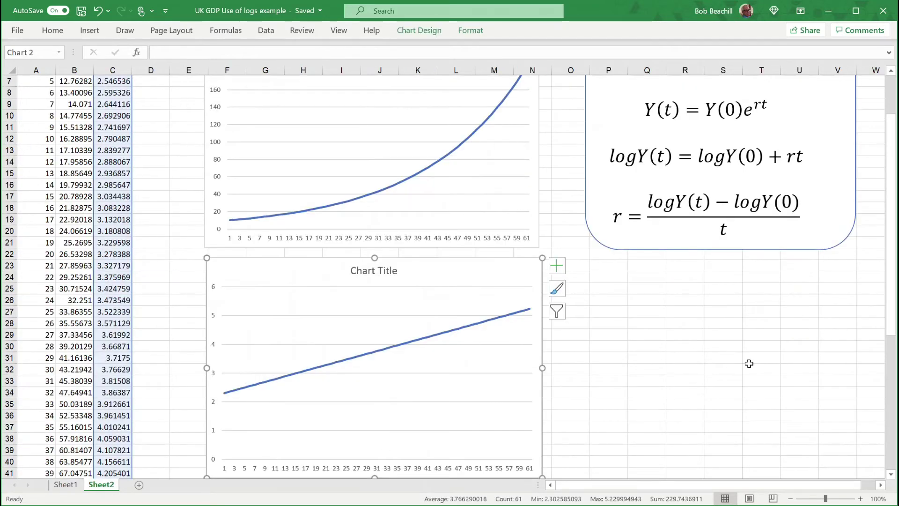
{"action": "scroll", "coordinate": [749, 367], "scroll_direction": "up", "scroll_amount": 2}
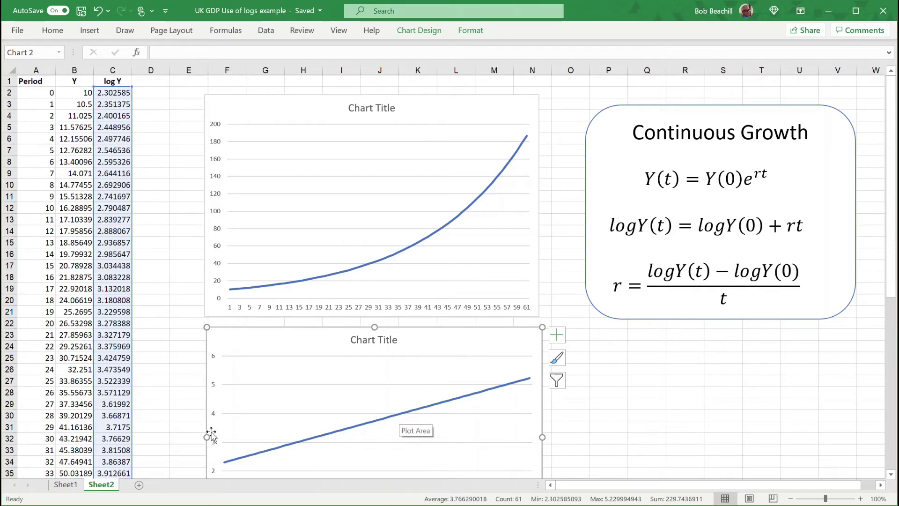
{"action": "left_click", "coordinate": [66, 484]}
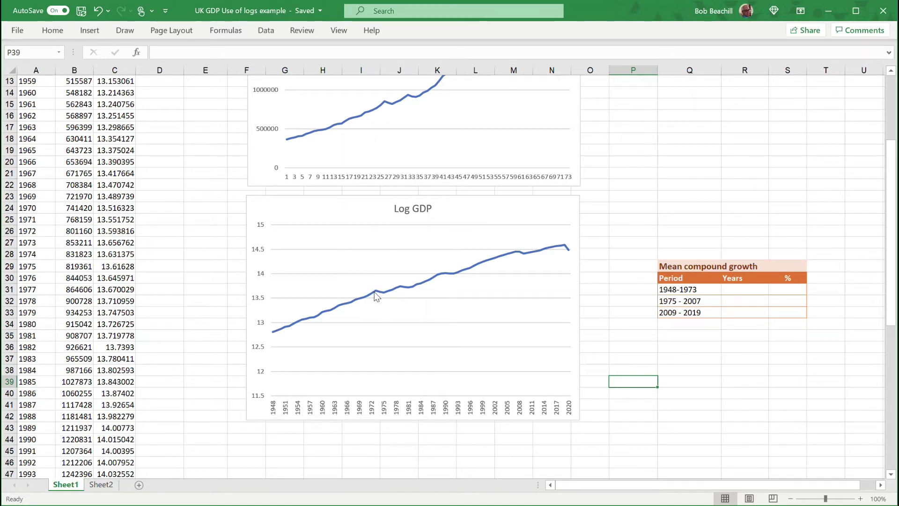
- Highlight the years 1948 to 1973 in A2:A27 to inspect the first growth period, and clear the selection
{"action": "scroll", "coordinate": [96, 197], "scroll_direction": "up", "scroll_amount": 4}
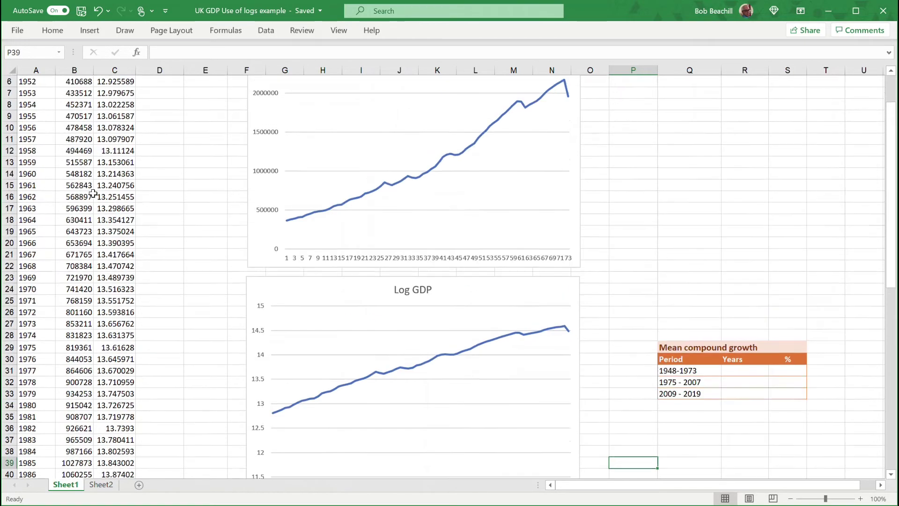
{"action": "left_click_drag", "start_coordinate": [35, 93], "coordinate": [35, 383]}
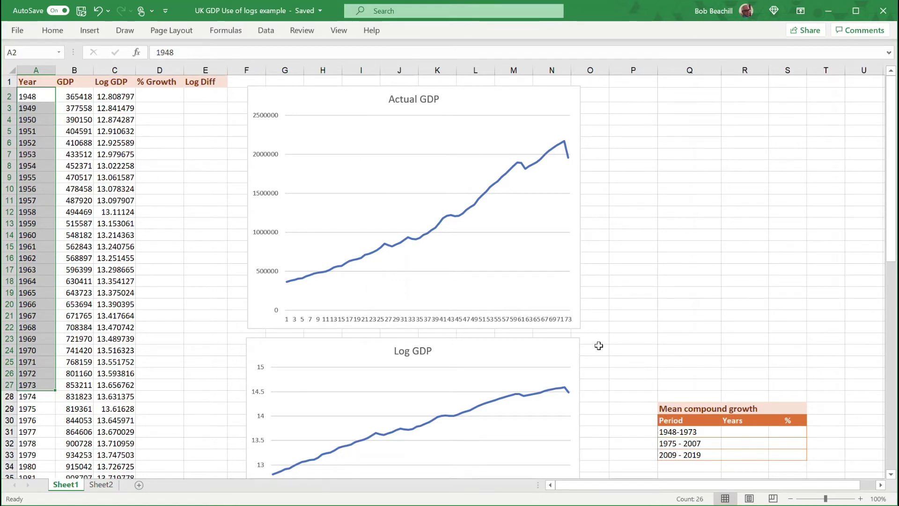
{"action": "scroll", "coordinate": [599, 346], "scroll_direction": "down", "scroll_amount": 1}
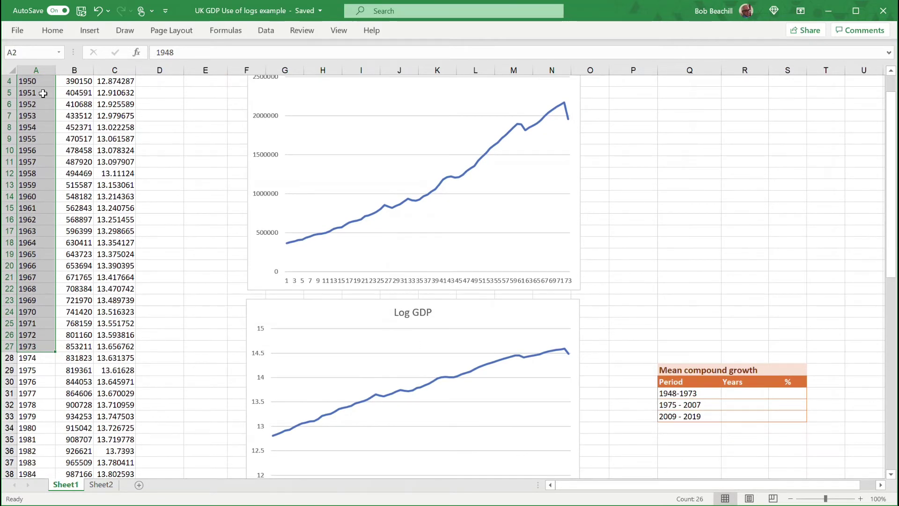
{"action": "scroll", "coordinate": [44, 117], "scroll_direction": "up", "scroll_amount": 1}
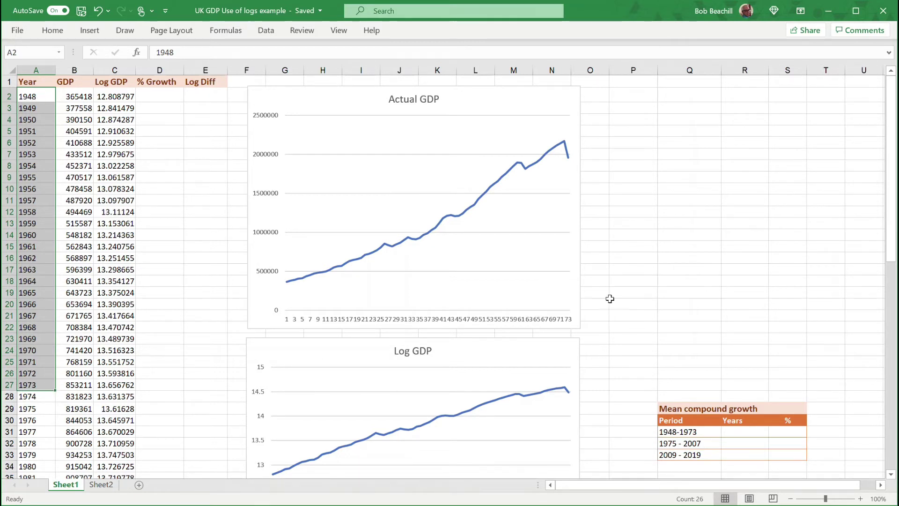
{"action": "left_click", "coordinate": [695, 283]}
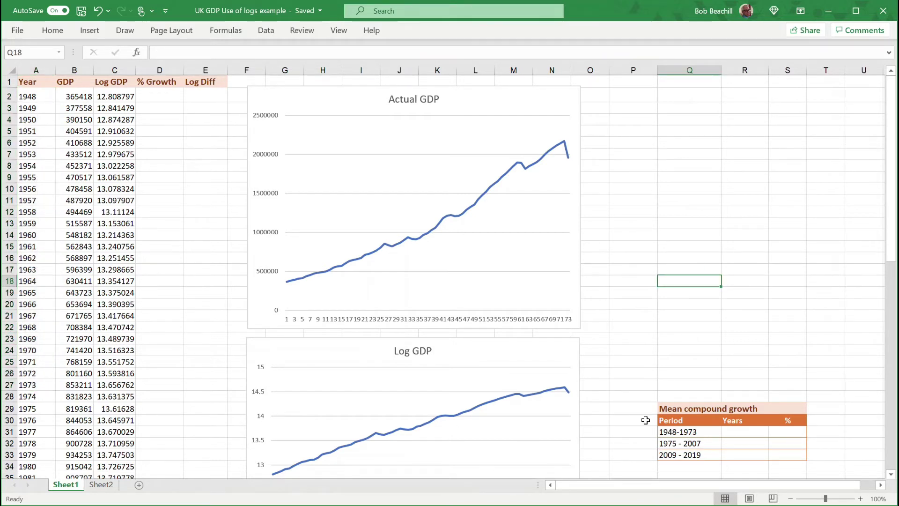
- Enter =A27-A2 in R31 to calculate the number of years in the 1948-1973 period
{"action": "left_click", "coordinate": [736, 433]}
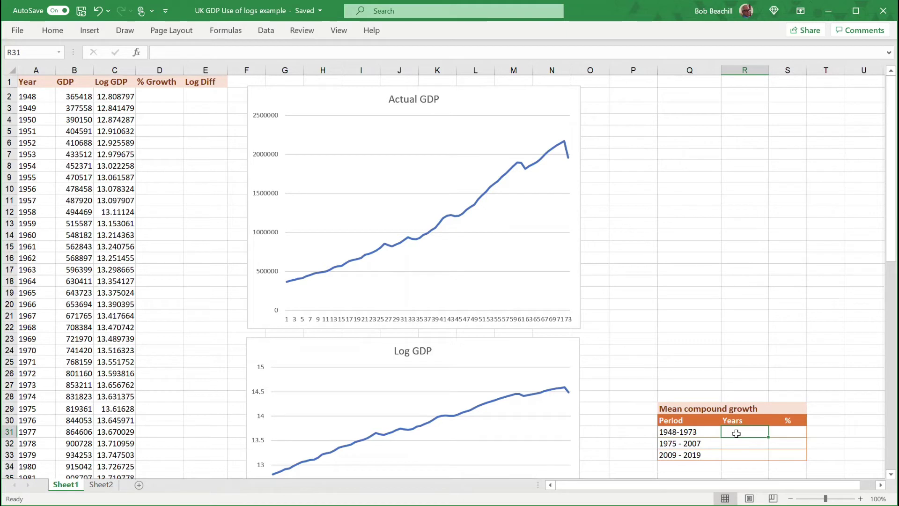
{"action": "type", "text": "="}
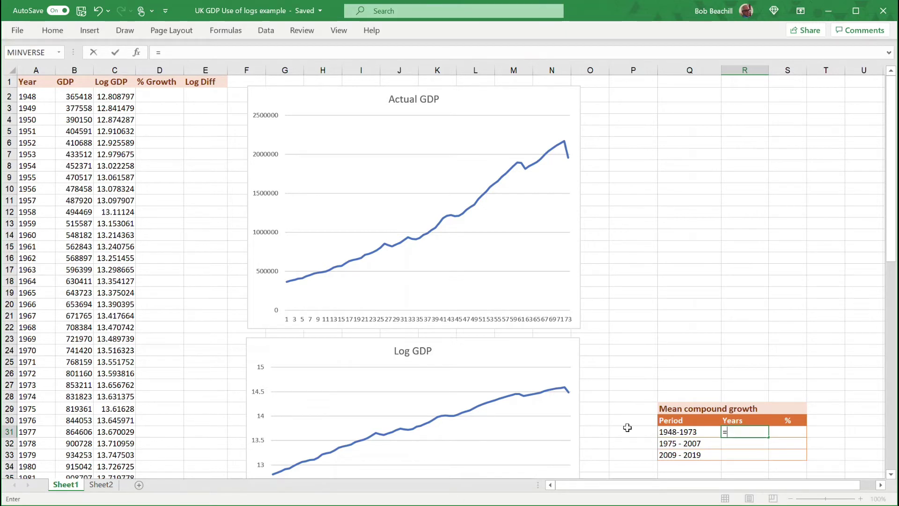
{"action": "left_click", "coordinate": [38, 385]}
{"action": "type", "text": "-"}
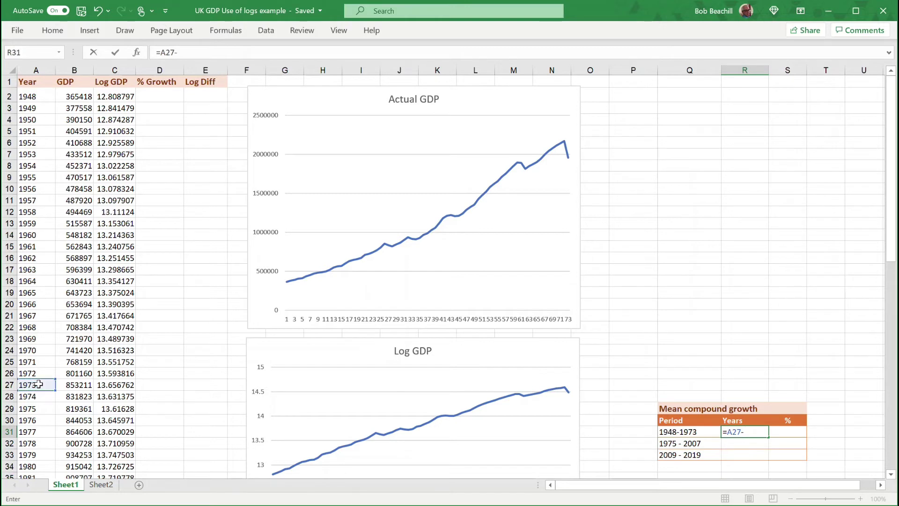
{"action": "left_click", "coordinate": [29, 95]}
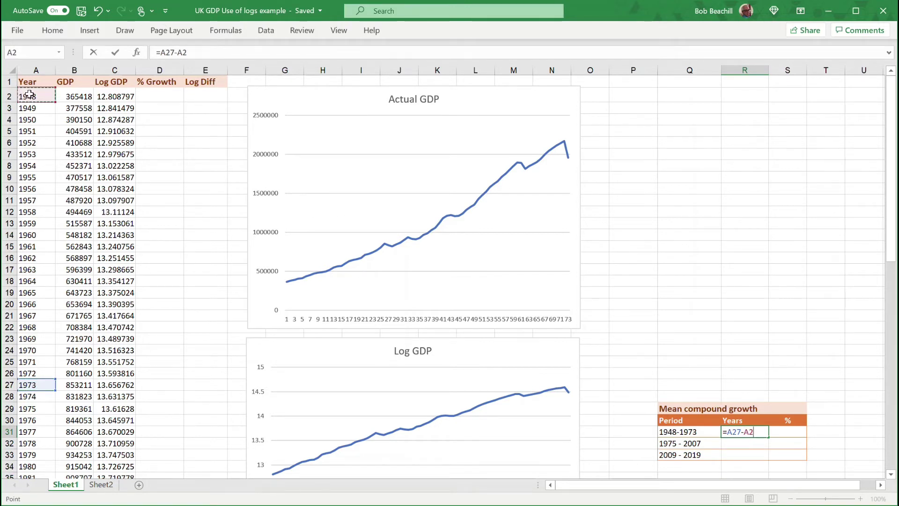
{"action": "key", "text": "Return"}
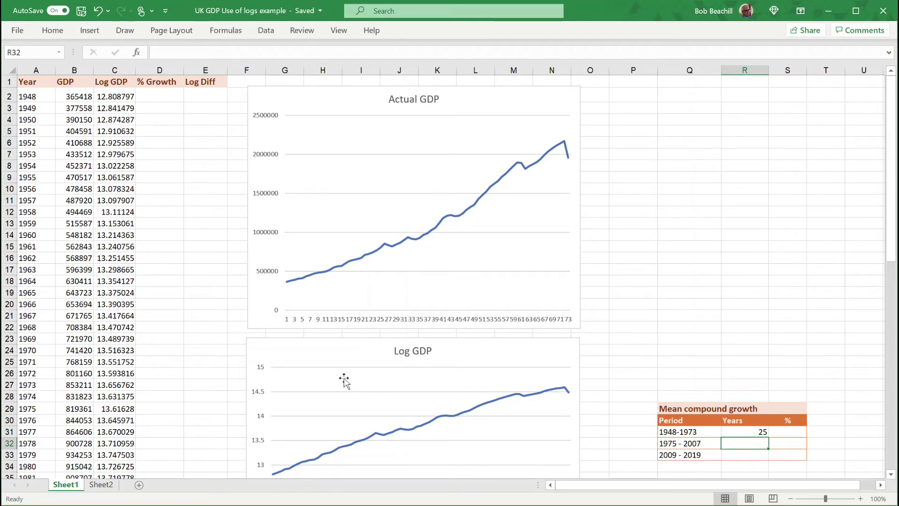
- Enter =A61-A29 in R32 to calculate the number of years in the 1975-2007 period
{"action": "scroll", "coordinate": [344, 379], "scroll_direction": "down", "scroll_amount": 3}
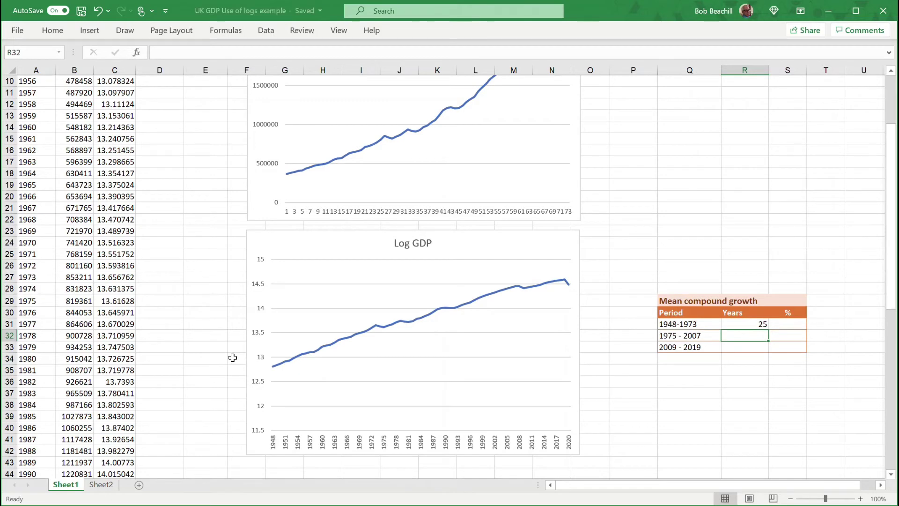
{"action": "scroll", "coordinate": [233, 357], "scroll_direction": "down", "scroll_amount": 1}
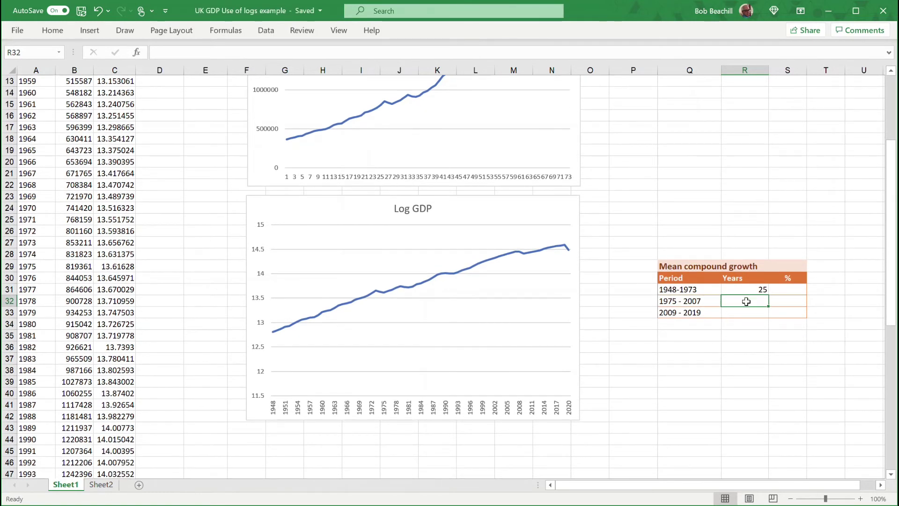
{"action": "type", "text": "="}
{"action": "scroll", "coordinate": [48, 412], "scroll_direction": "down", "scroll_amount": 1}
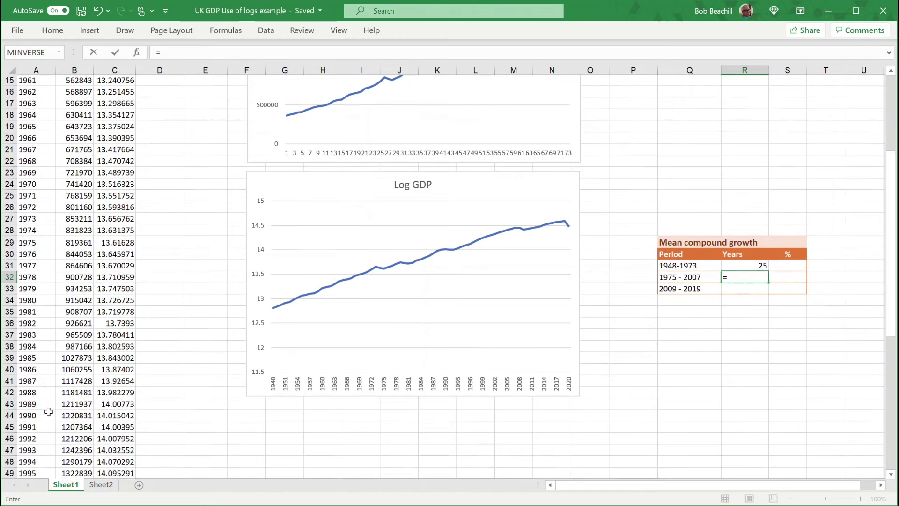
{"action": "scroll", "coordinate": [48, 412], "scroll_direction": "down", "scroll_amount": 1}
{"action": "scroll", "coordinate": [56, 414], "scroll_direction": "down", "scroll_amount": 3}
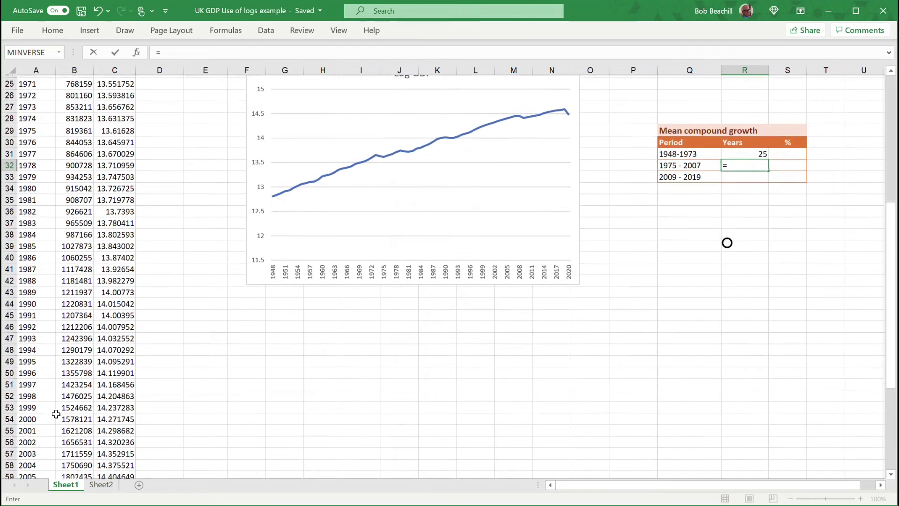
{"action": "left_click", "coordinate": [38, 462]}
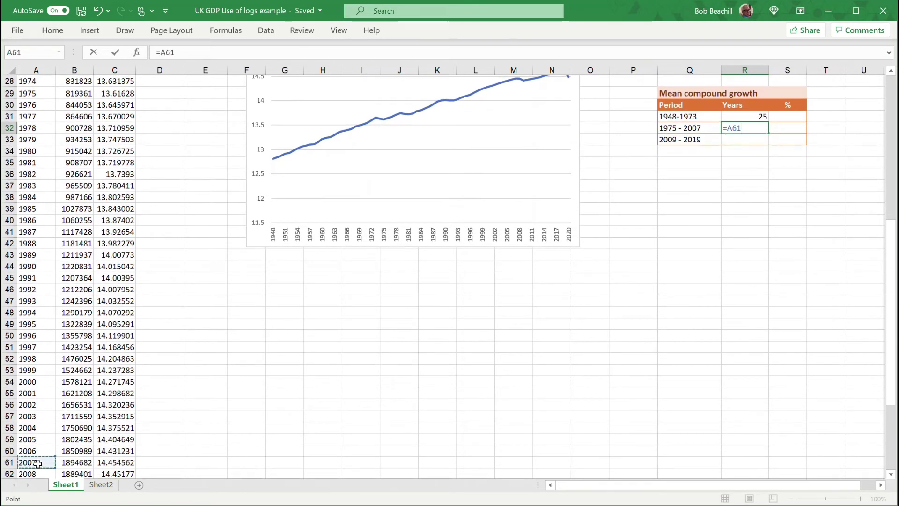
{"action": "type", "text": "-"}
{"action": "left_click", "coordinate": [28, 93]}
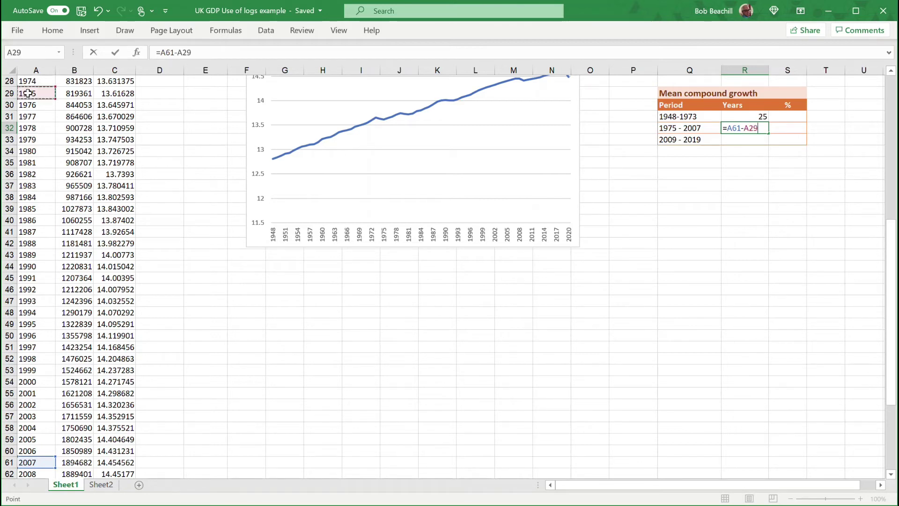
{"action": "key", "text": "Return"}
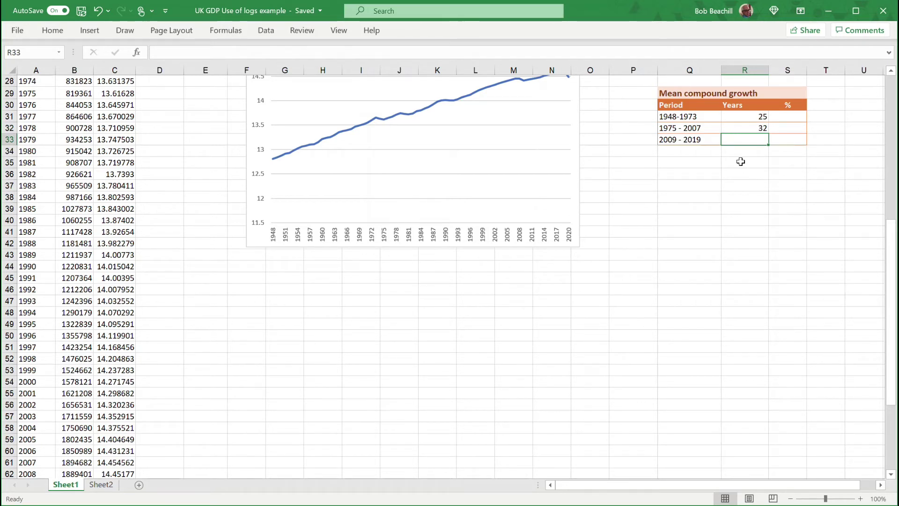
- Enter =A73-A63 in R33 to calculate the number of years in the 2009-2019 period
{"action": "type", "text": "="}
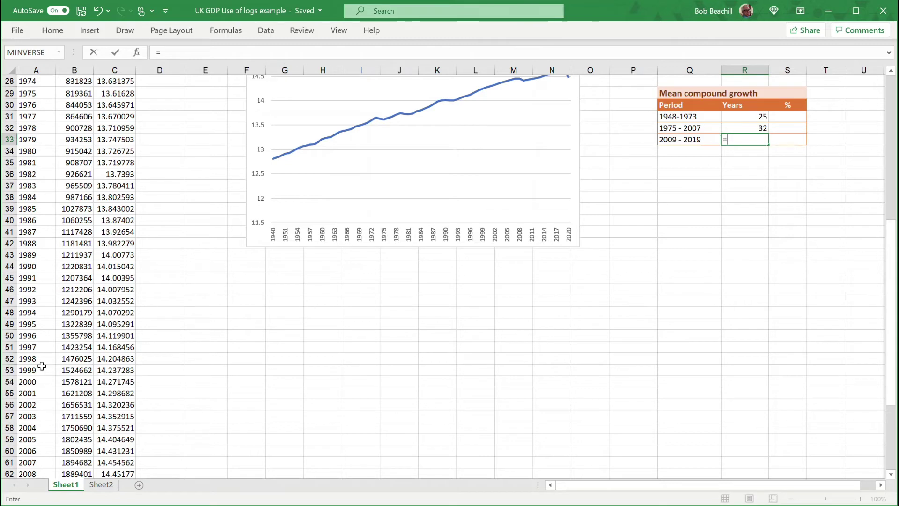
{"action": "scroll", "coordinate": [42, 366], "scroll_direction": "down", "scroll_amount": 5}
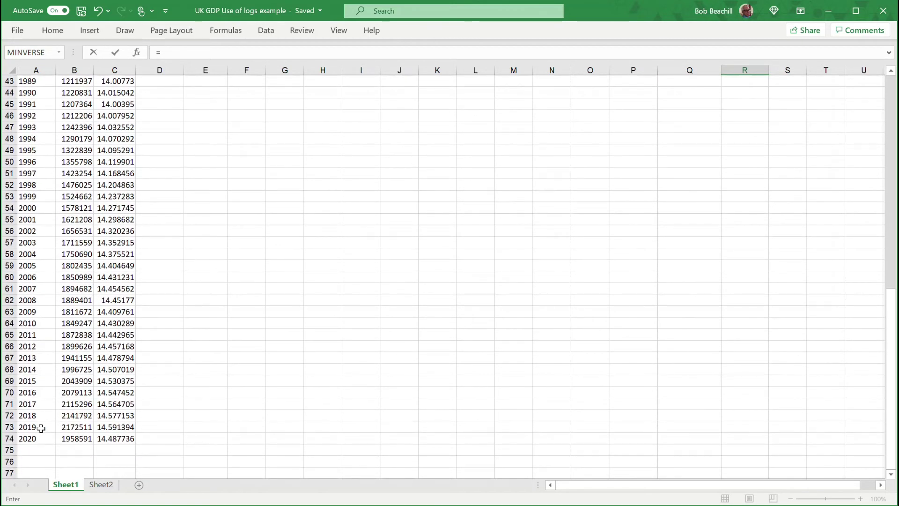
{"action": "left_click", "coordinate": [42, 428]}
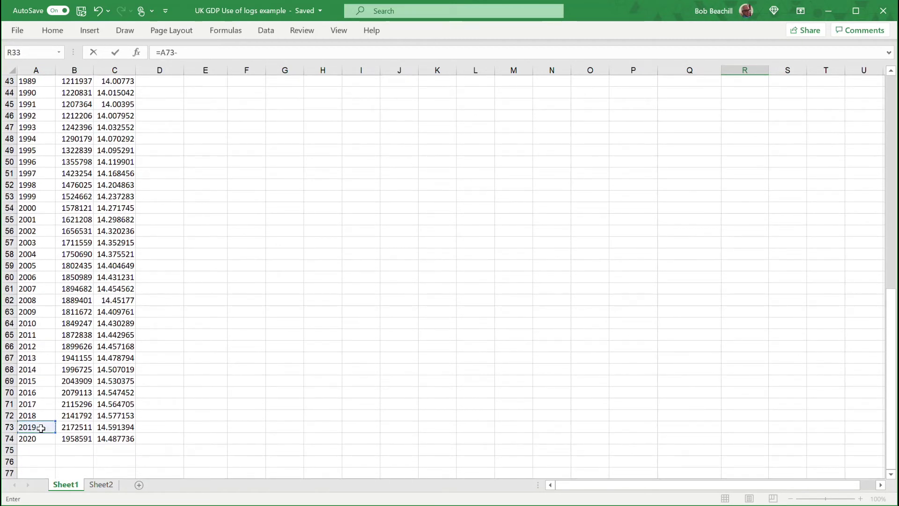
{"action": "type", "text": "-"}
{"action": "scroll", "coordinate": [308, 291], "scroll_direction": "up", "scroll_amount": 2}
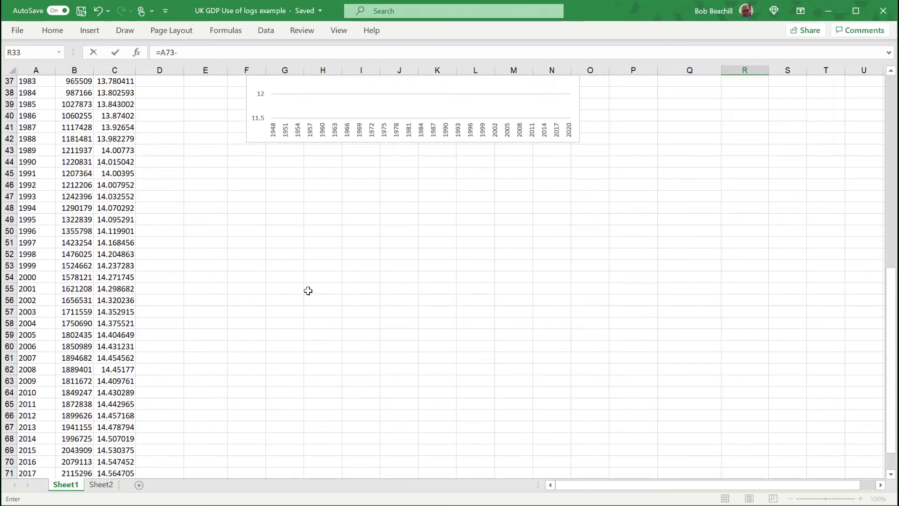
{"action": "scroll", "coordinate": [307, 291], "scroll_direction": "up", "scroll_amount": 2}
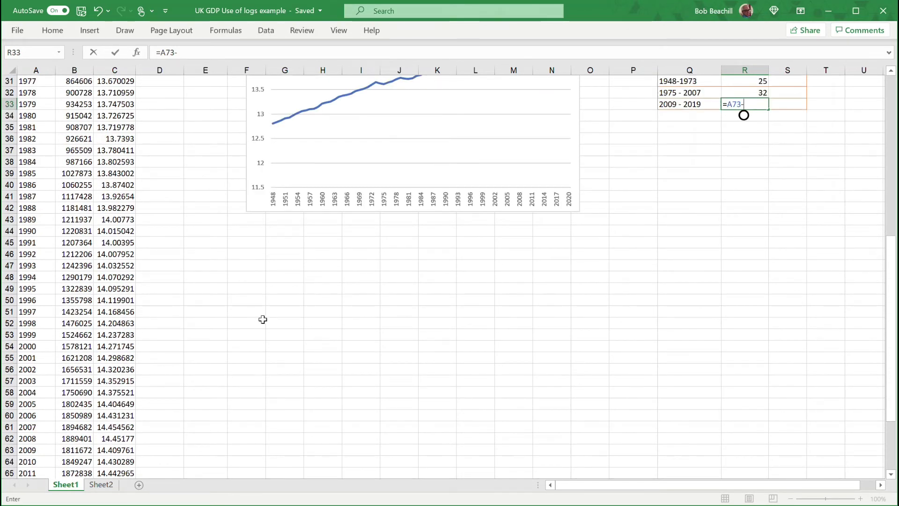
{"action": "left_click", "coordinate": [47, 448]}
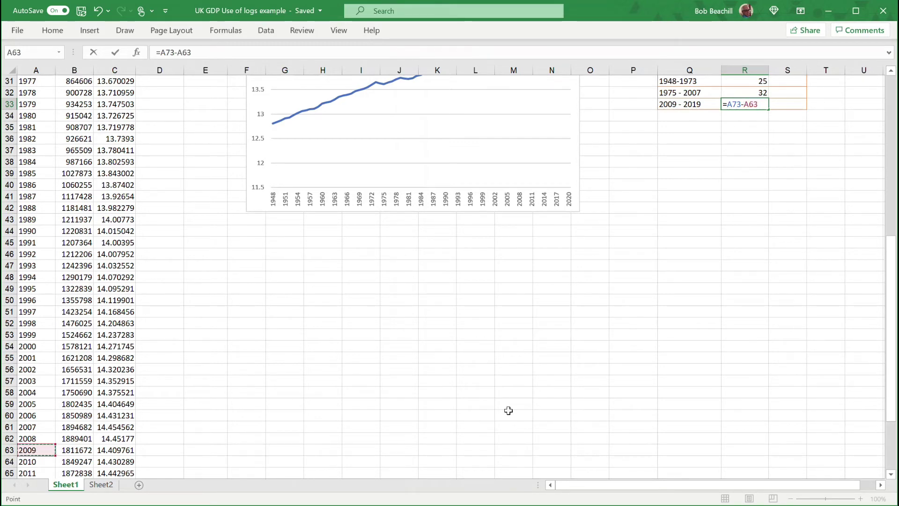
{"action": "key", "text": "Return"}
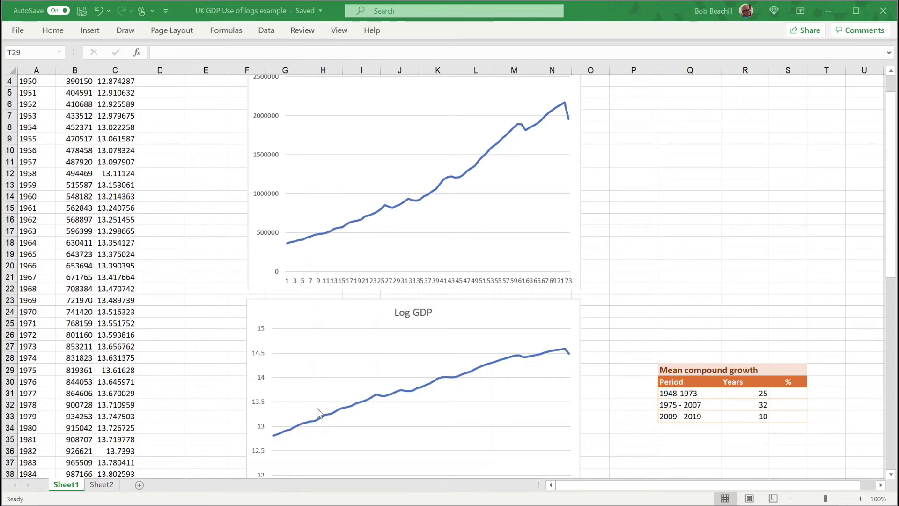
- Check the growth rate formula on Sheet2, and enter =(C27-C2)/R31 in S31 on Sheet1 for the 1948-1973 mean compound growth
{"action": "left_click", "coordinate": [102, 484]}
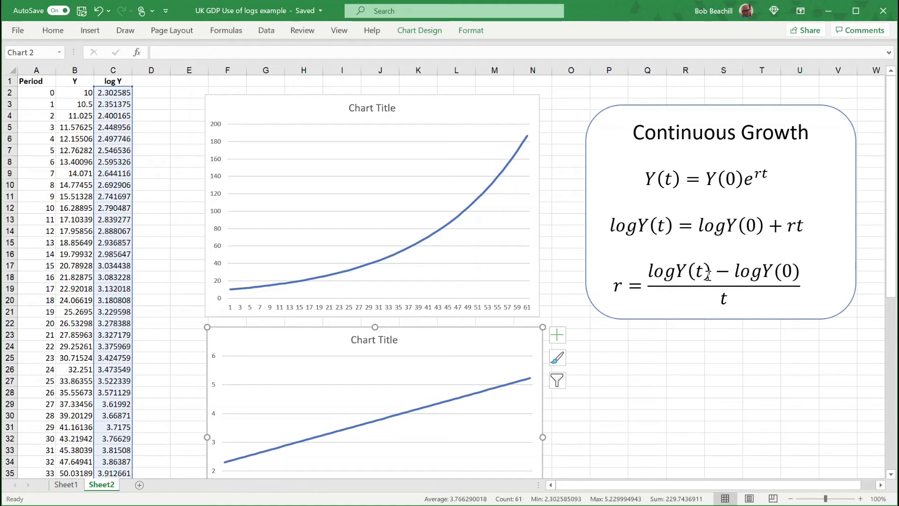
{"action": "left_click", "coordinate": [71, 484]}
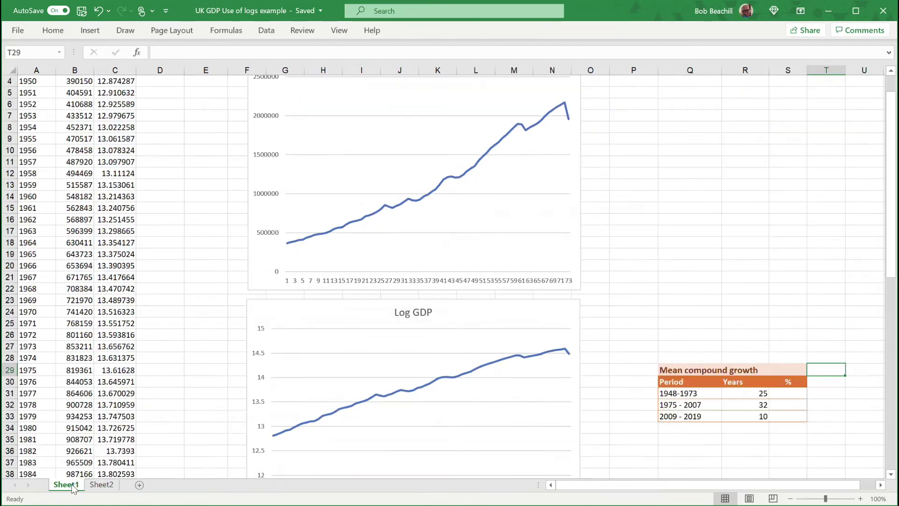
{"action": "left_click", "coordinate": [780, 394]}
{"action": "type", "text": "="}
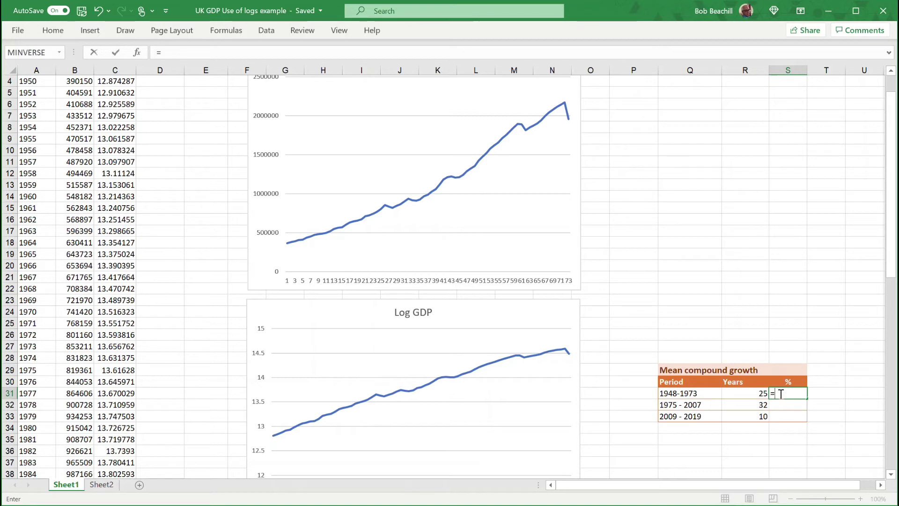
{"action": "type", "text": "("}
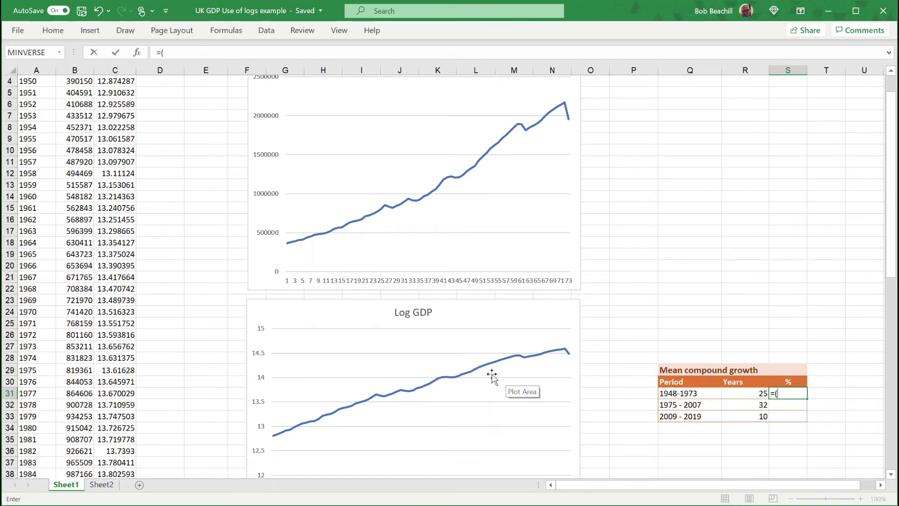
{"action": "left_click", "coordinate": [104, 346]}
{"action": "type", "text": "-"}
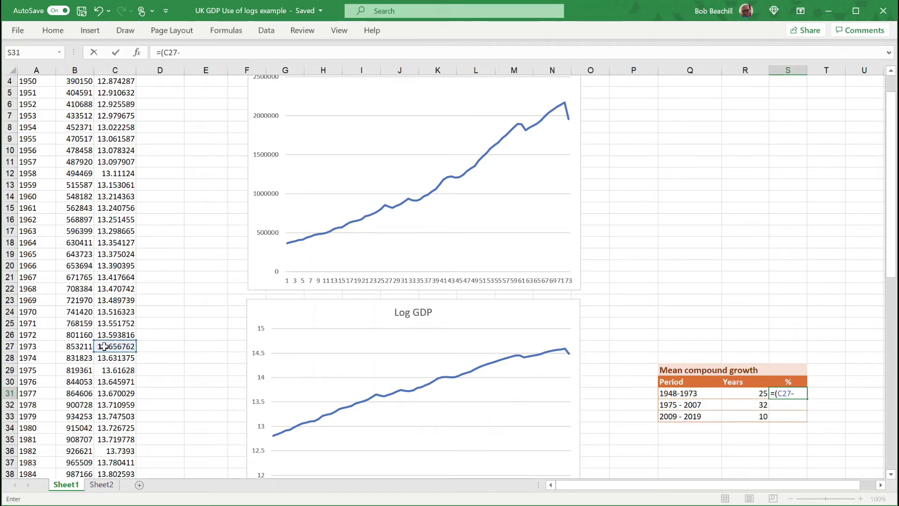
{"action": "scroll", "coordinate": [115, 143], "scroll_direction": "up", "scroll_amount": 1}
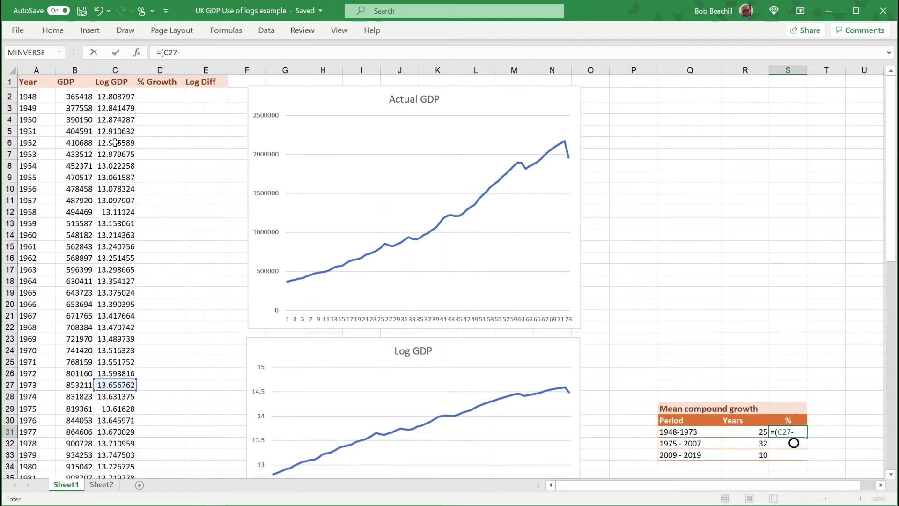
{"action": "left_click", "coordinate": [126, 97]}
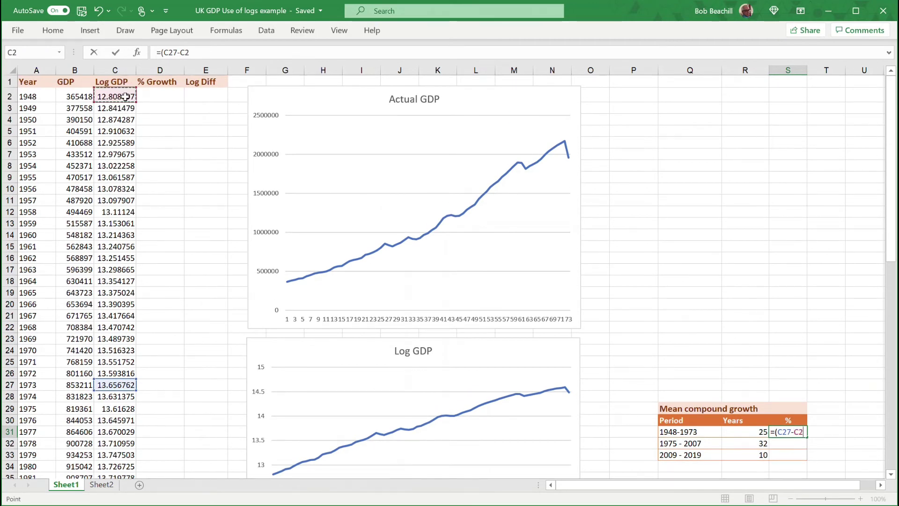
{"action": "type", "text": ")"}
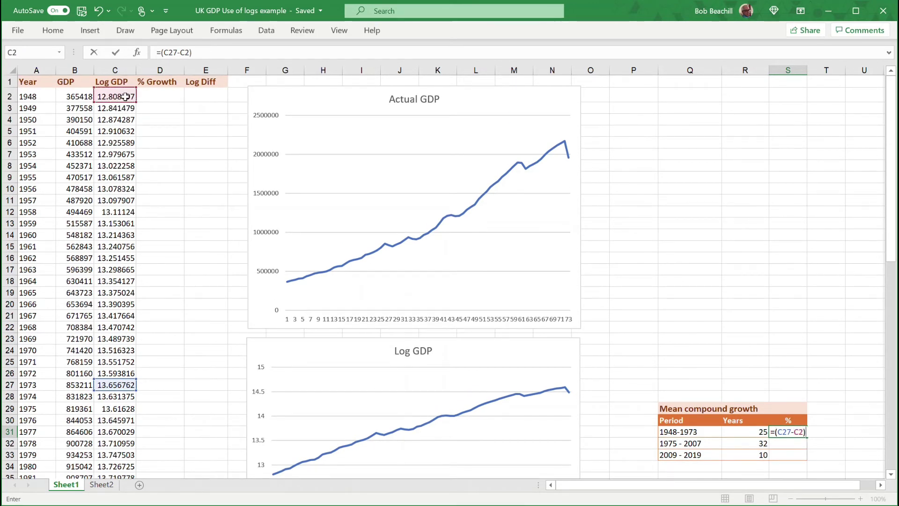
{"action": "type", "text": "/"}
{"action": "left_click", "coordinate": [747, 434]}
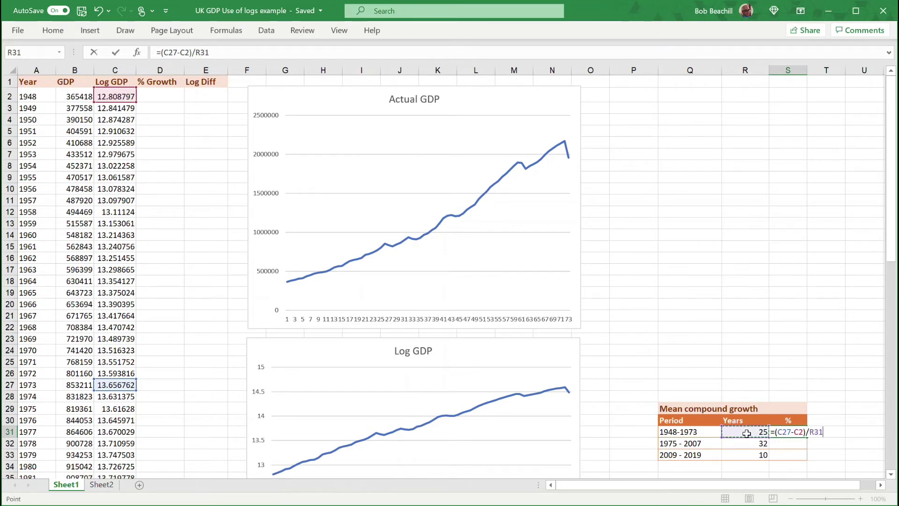
{"action": "key", "text": "Return"}
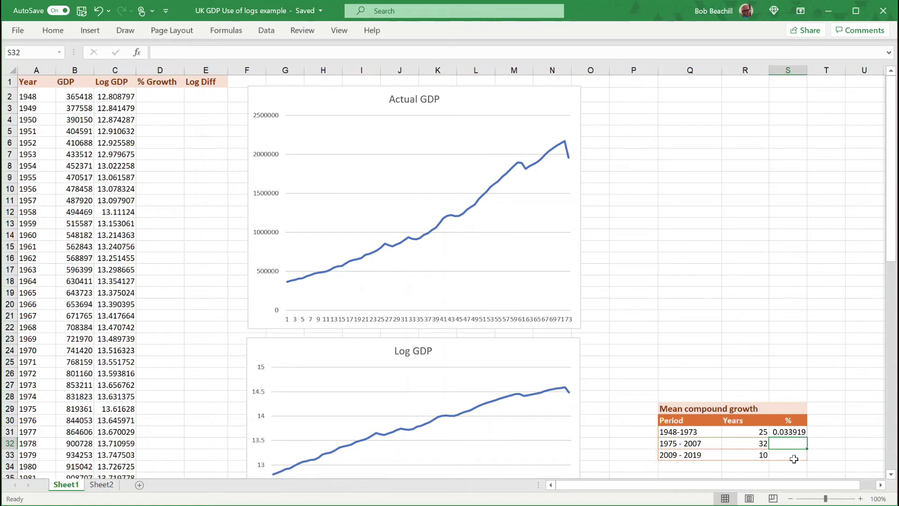
- Extend the S31 formula to =(C27-C2)/R31*100 to express the 1948-1973 growth as a percentage
{"action": "left_click", "coordinate": [785, 427]}
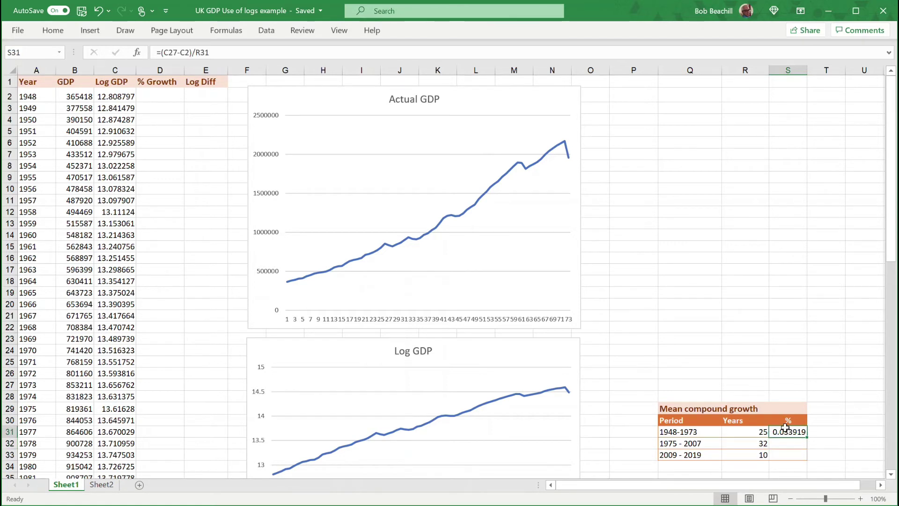
{"action": "left_click", "coordinate": [234, 53]}
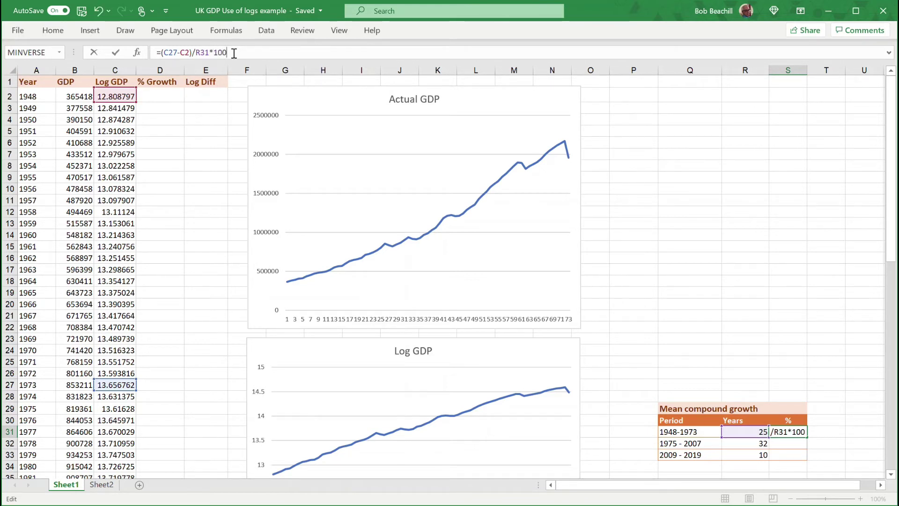
{"action": "key", "text": "Return"}
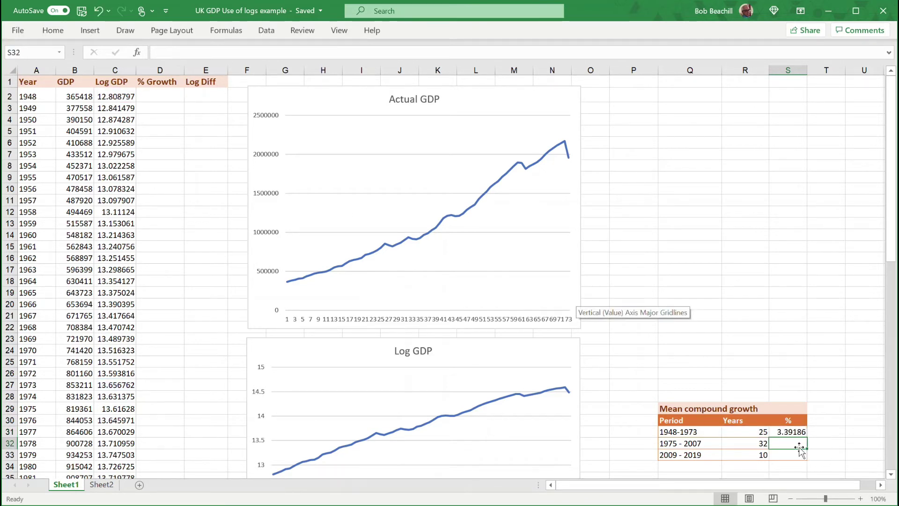
- Reduce the 1948-1973 growth percentage in S31 to two decimal places
{"action": "left_click", "coordinate": [791, 431]}
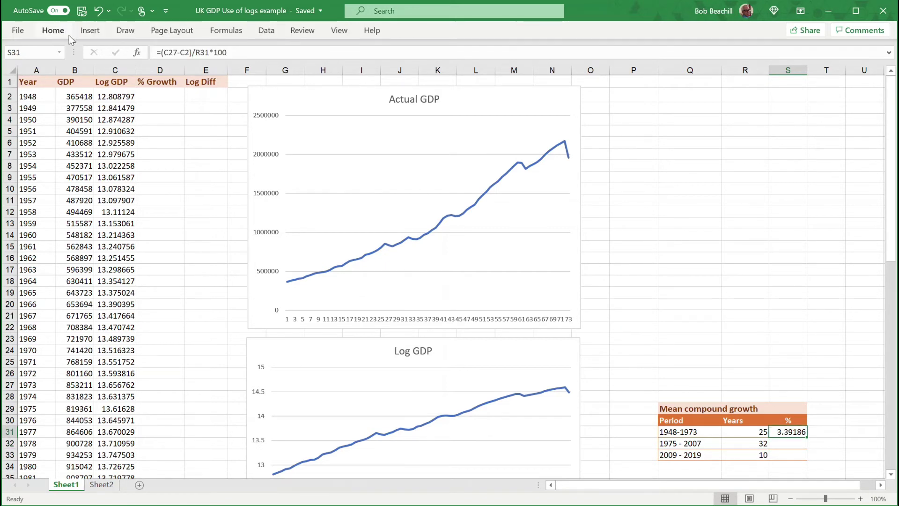
{"action": "left_click", "coordinate": [53, 31]}
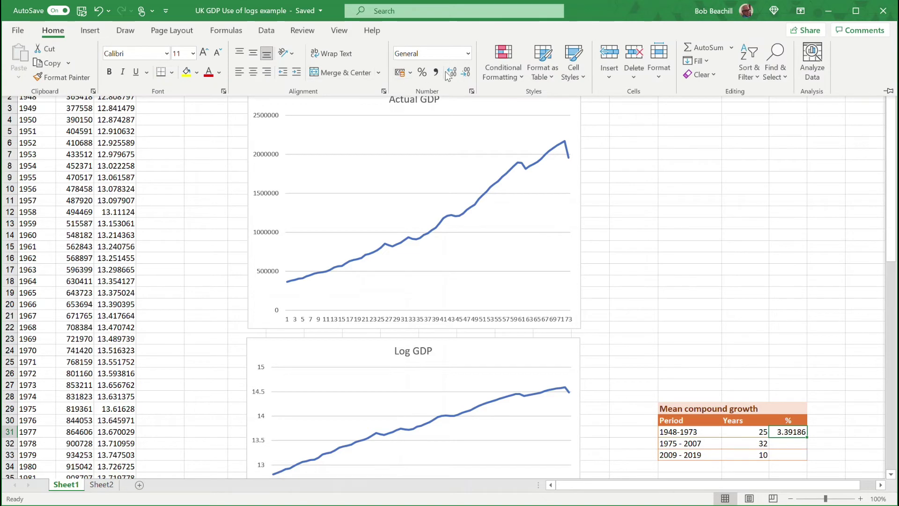
{"action": "left_click", "coordinate": [471, 76]}
{"action": "left_click", "coordinate": [471, 76]}
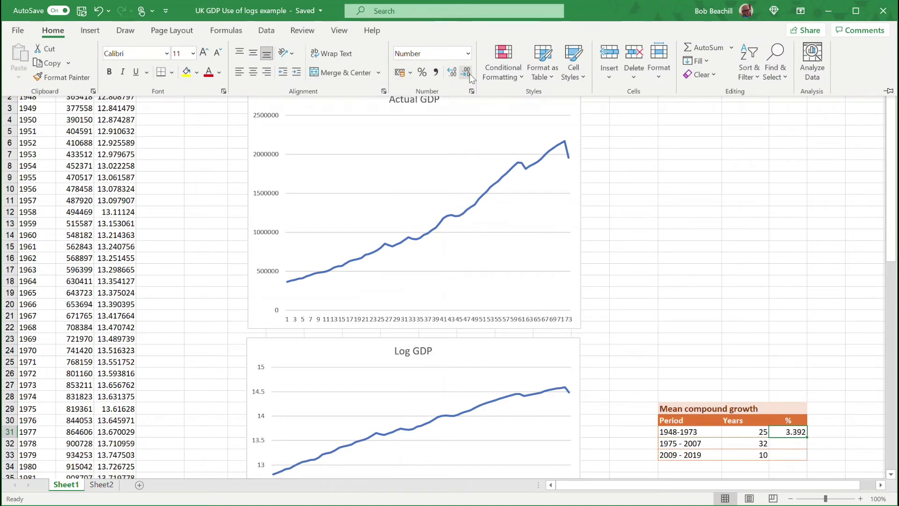
{"action": "left_click", "coordinate": [790, 275]}
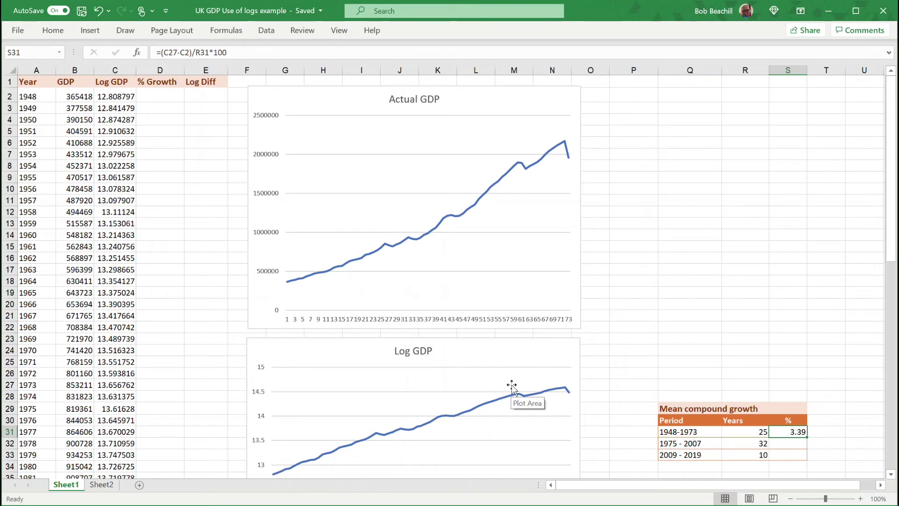
- Enter =(C61-C29)/R32*100 in S32 to calculate the 1975-2007 mean compound growth percentage
{"action": "scroll", "coordinate": [515, 384], "scroll_direction": "down", "scroll_amount": 1}
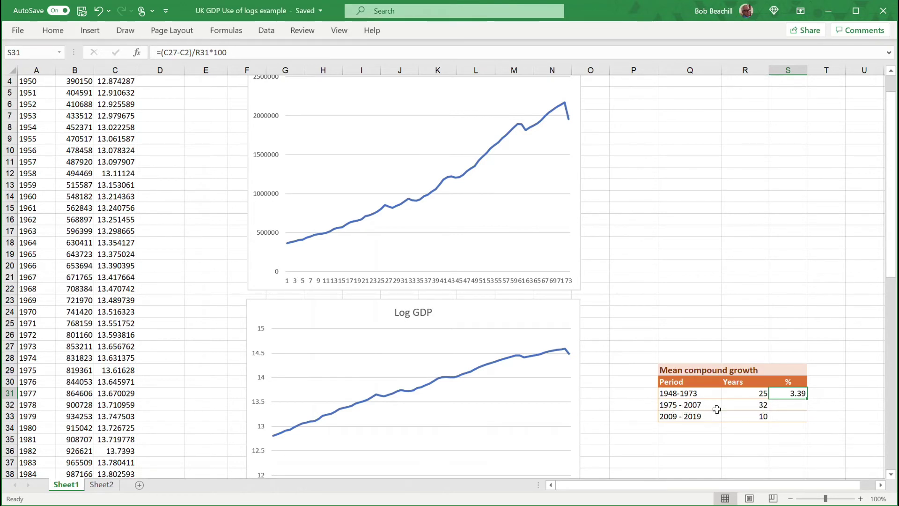
{"action": "left_click", "coordinate": [781, 404]}
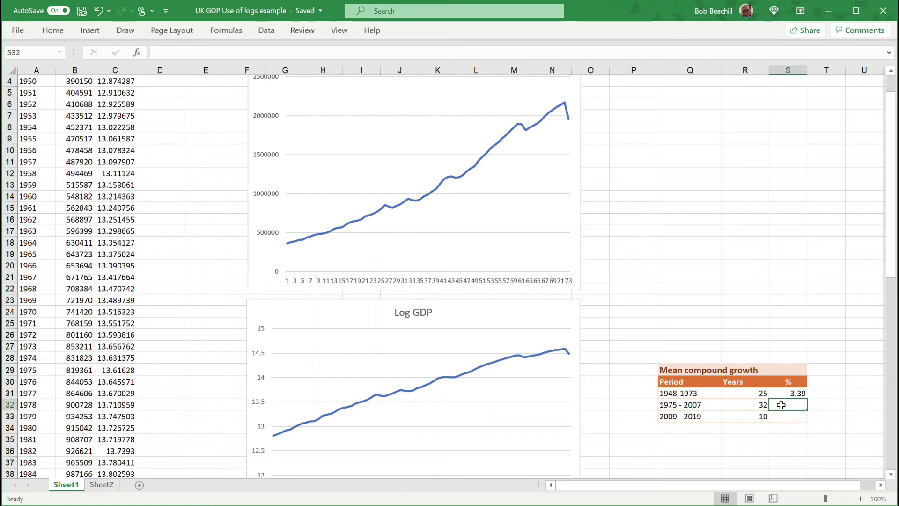
{"action": "type", "text": "=("}
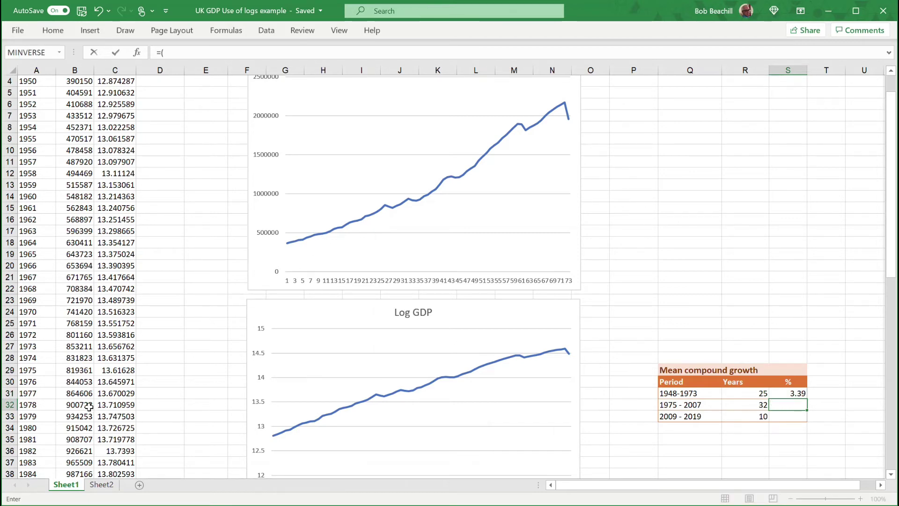
{"action": "scroll", "coordinate": [89, 406], "scroll_direction": "down", "scroll_amount": 8}
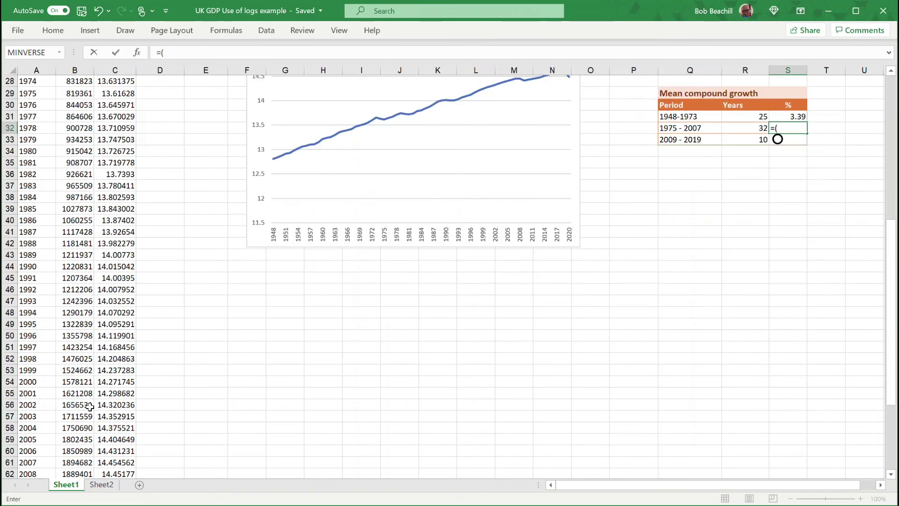
{"action": "left_click", "coordinate": [117, 463]}
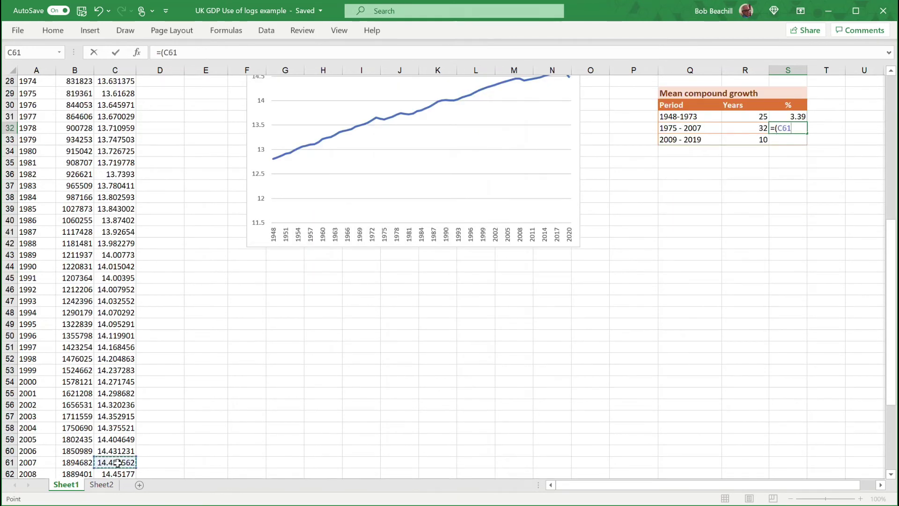
{"action": "type", "text": "-"}
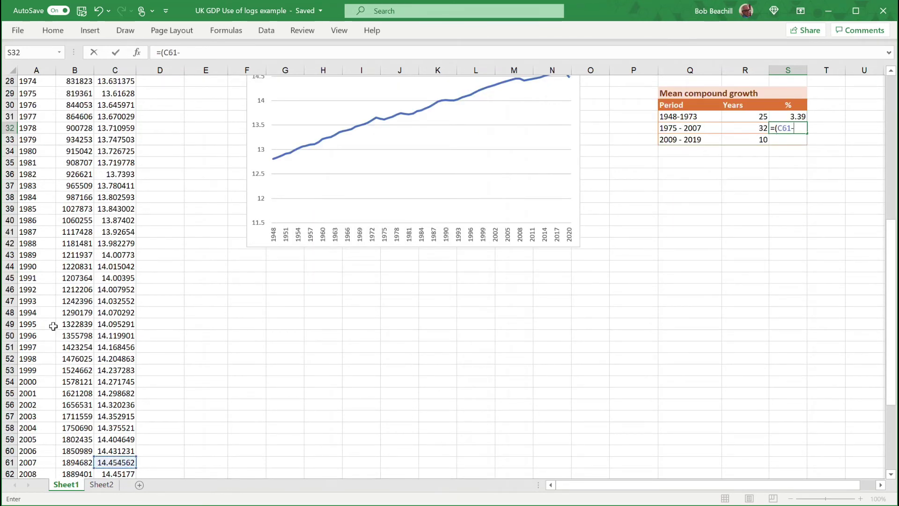
{"action": "left_click", "coordinate": [119, 92]}
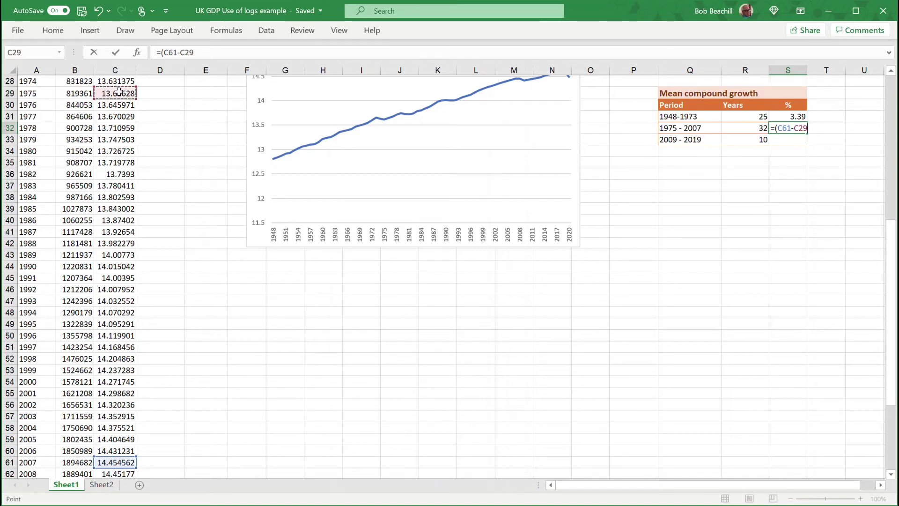
{"action": "type", "text": ")/"}
{"action": "left_click", "coordinate": [753, 128]}
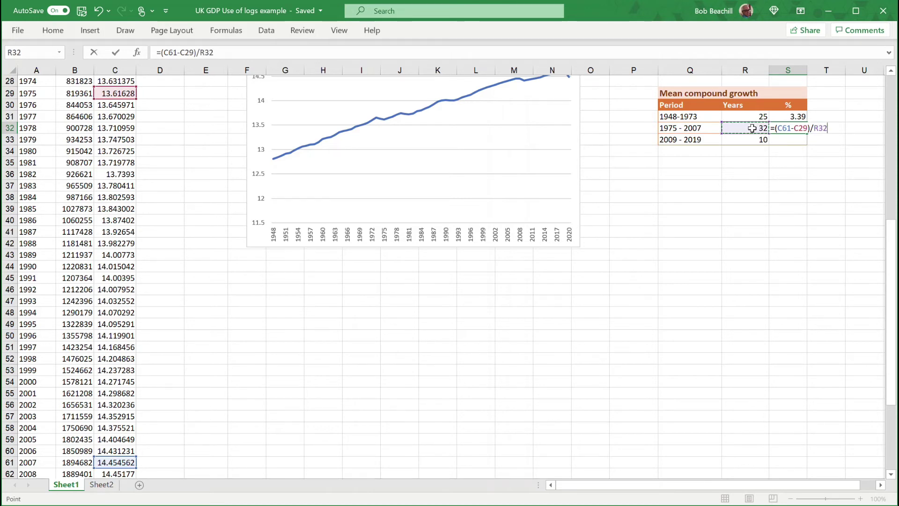
{"action": "type", "text": "*"}
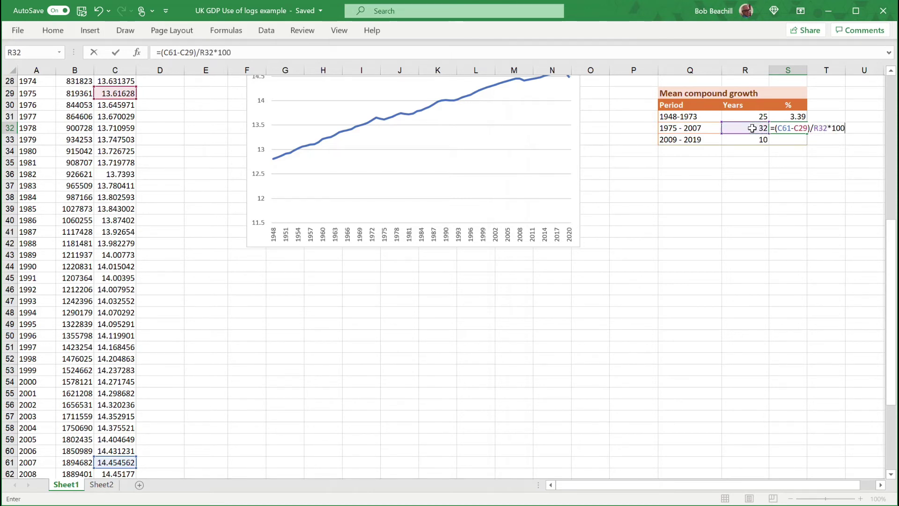
{"action": "key", "text": "Return"}
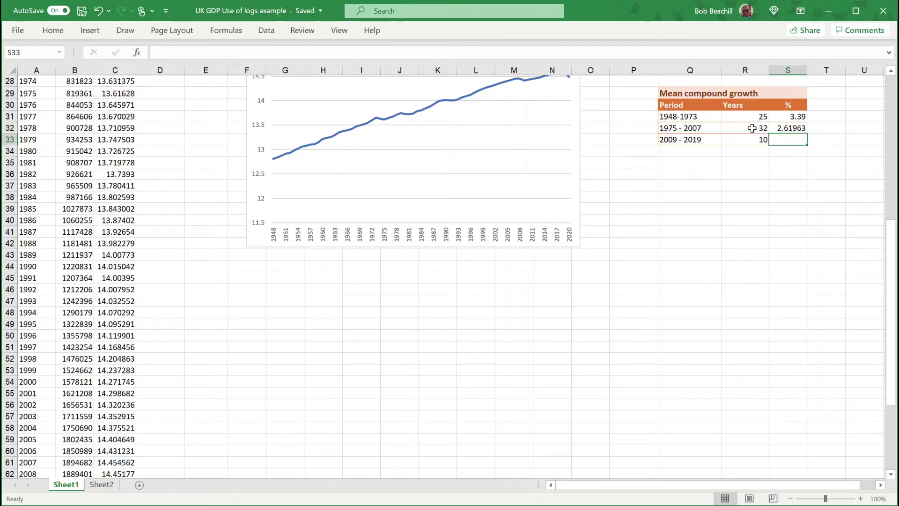
- Reduce the 1975-2007 growth percentage in S32 to two decimal places
{"action": "left_click", "coordinate": [789, 128]}
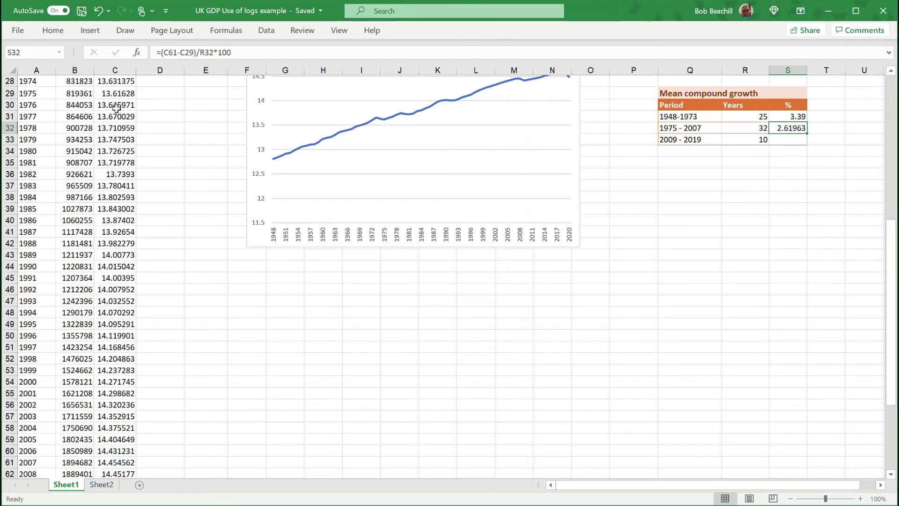
{"action": "left_click", "coordinate": [53, 30]}
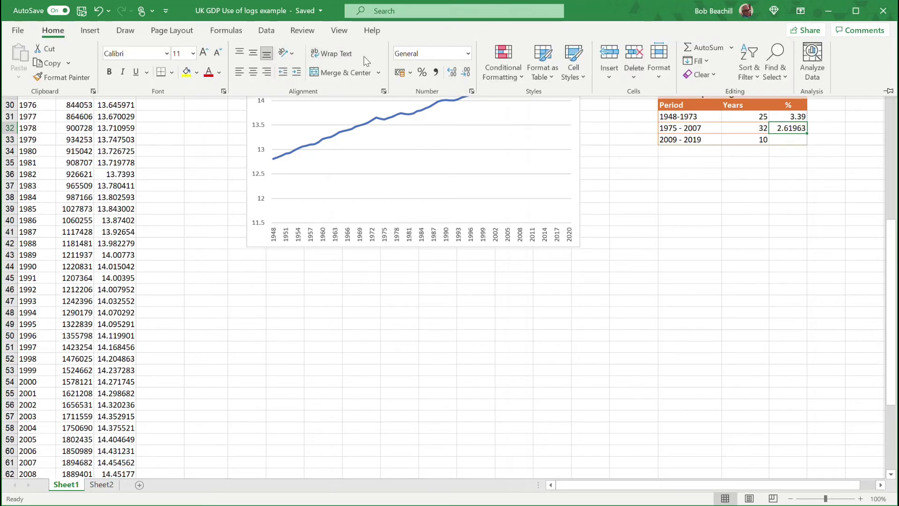
{"action": "left_click", "coordinate": [465, 72]}
{"action": "left_click", "coordinate": [465, 71]}
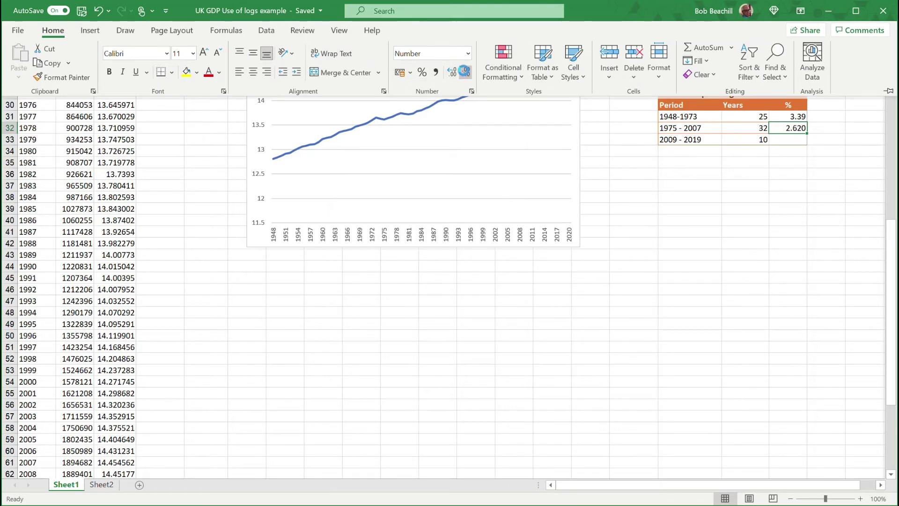
{"action": "left_click", "coordinate": [465, 72]}
{"action": "left_click", "coordinate": [813, 189]}
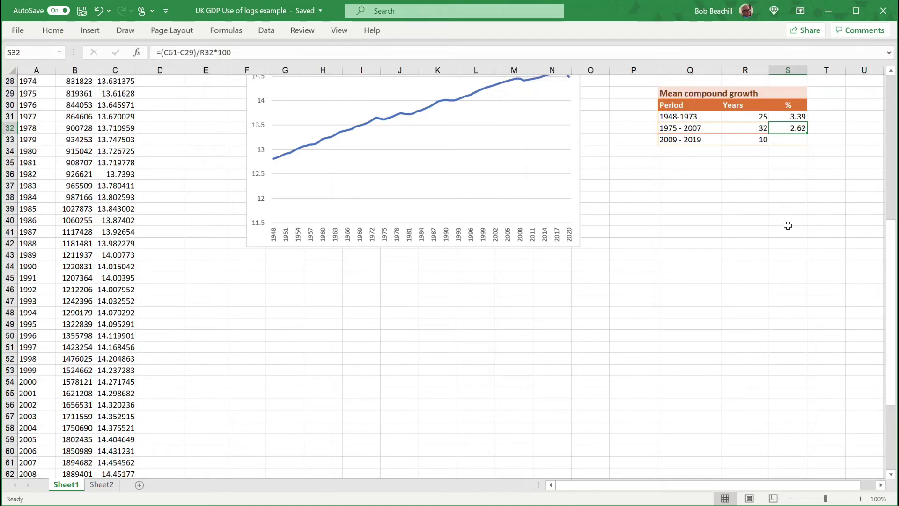
- Enter =(C73-C63)/R33*100 in S33 to calculate the 2009-2019 mean compound growth percentage
{"action": "scroll", "coordinate": [788, 226], "scroll_direction": "up", "scroll_amount": 2}
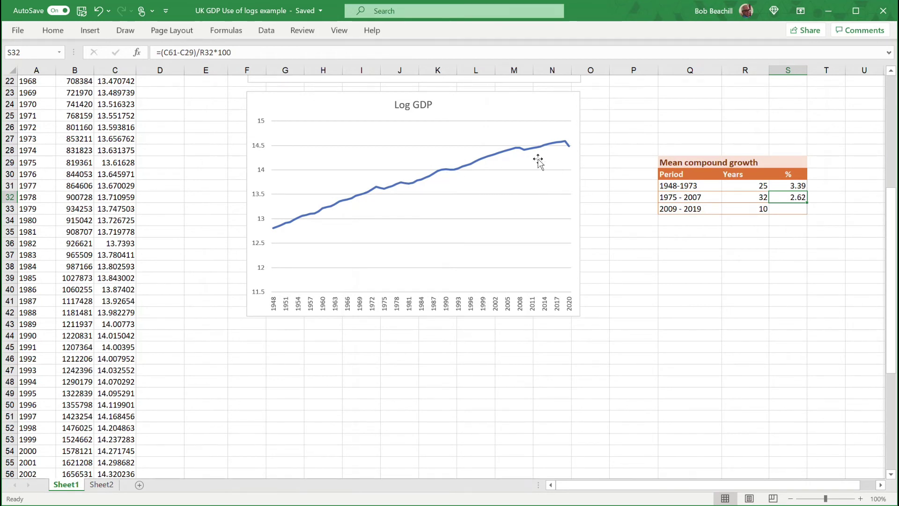
{"action": "mouse_move", "coordinate": [527, 149]}
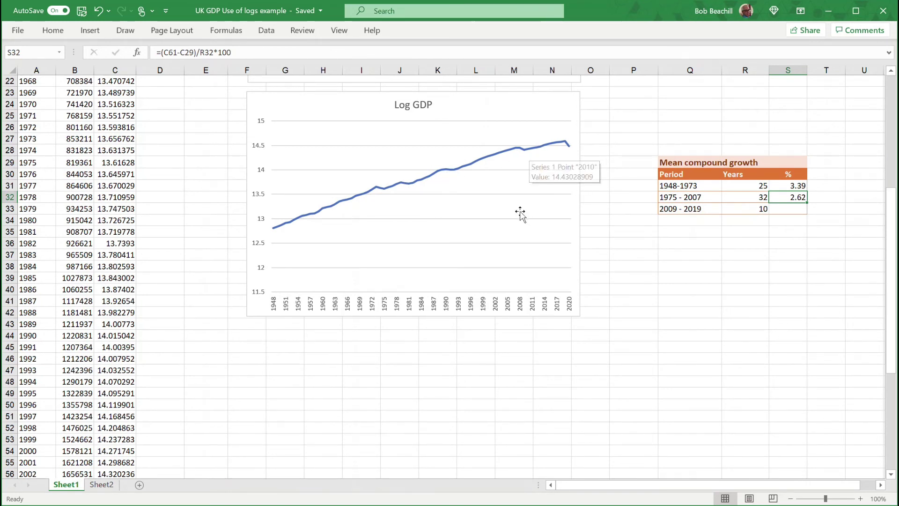
{"action": "left_click", "coordinate": [777, 209]}
{"action": "type", "text": "=("}
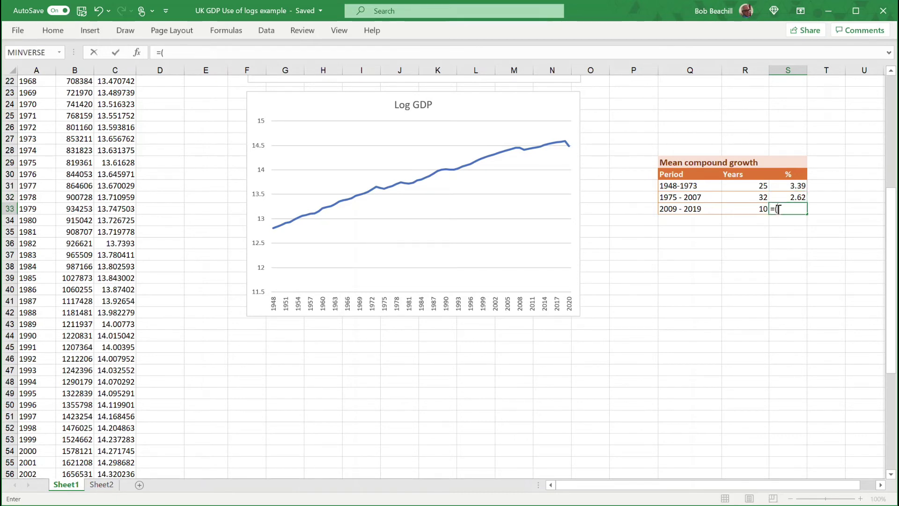
{"action": "scroll", "coordinate": [123, 404], "scroll_direction": "down", "scroll_amount": 3}
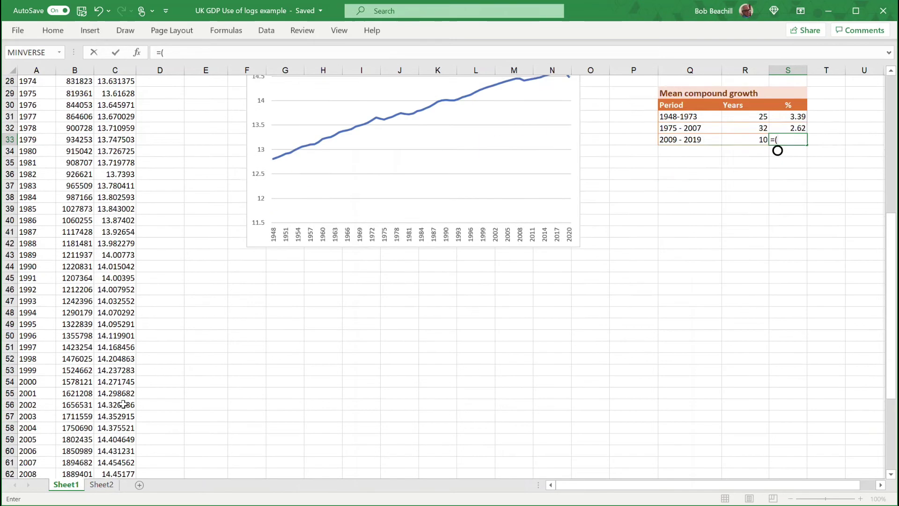
{"action": "scroll", "coordinate": [124, 403], "scroll_direction": "down", "scroll_amount": 4}
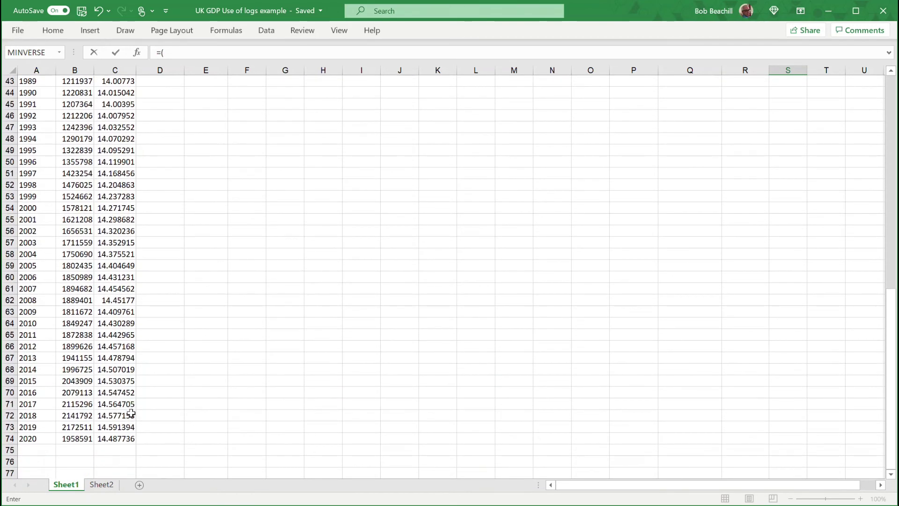
{"action": "left_click", "coordinate": [129, 426]}
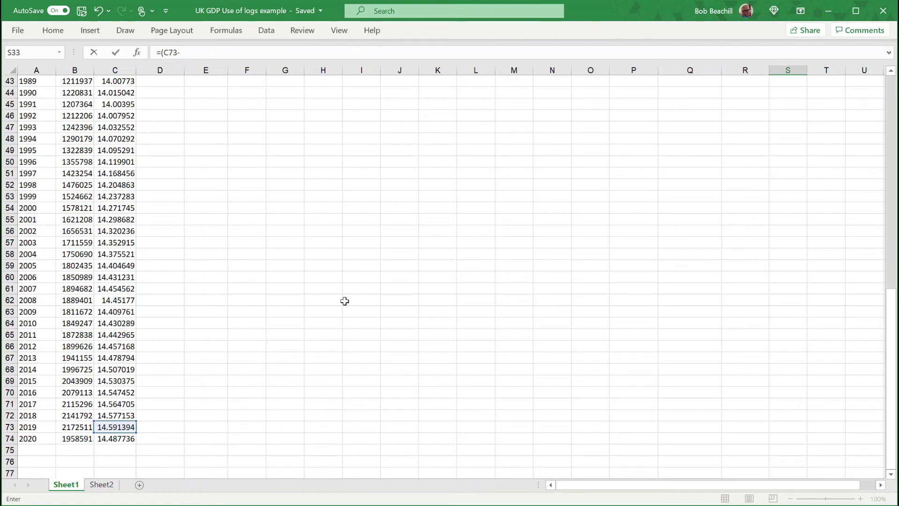
{"action": "left_click", "coordinate": [119, 313]}
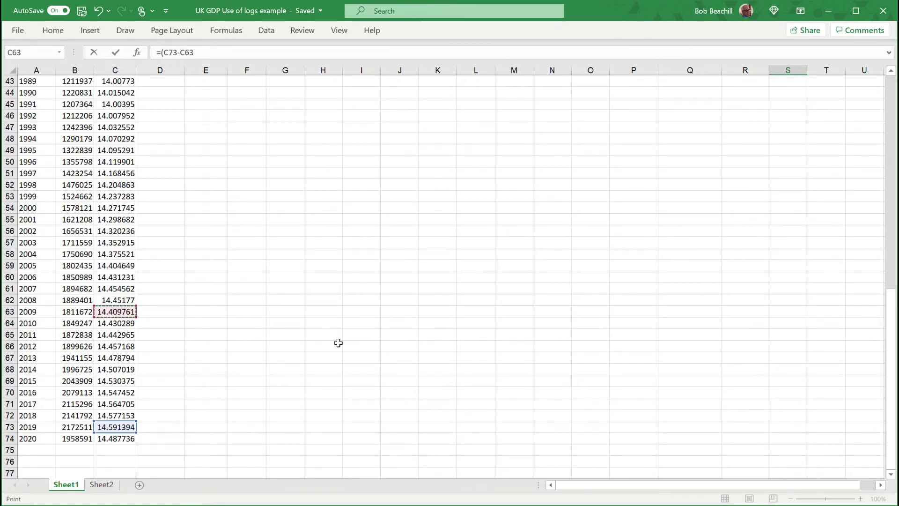
{"action": "type", "text": ")"}
{"action": "scroll", "coordinate": [471, 300], "scroll_direction": "up", "scroll_amount": 6}
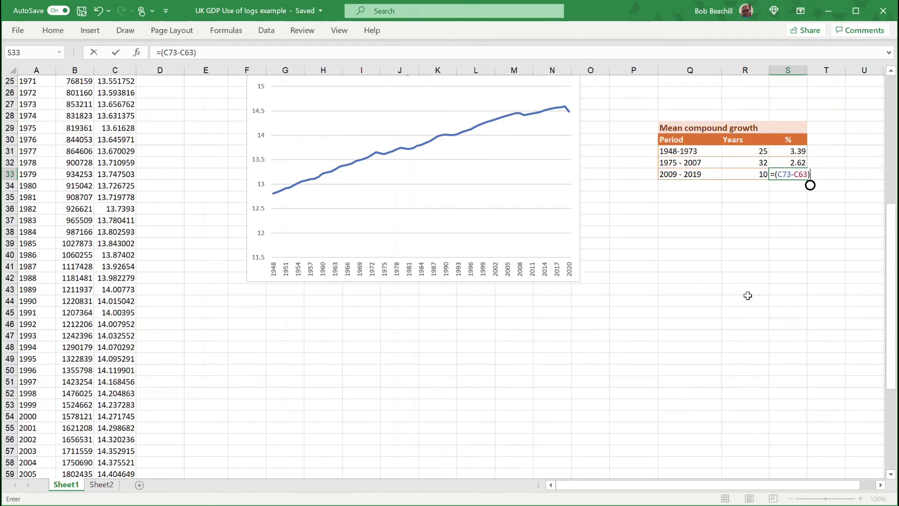
{"action": "type", "text": "/"}
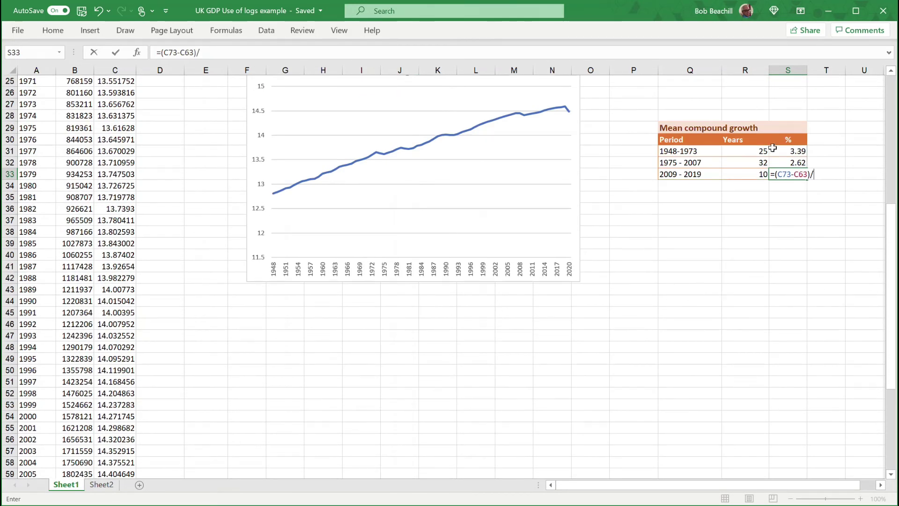
{"action": "left_click", "coordinate": [751, 175]}
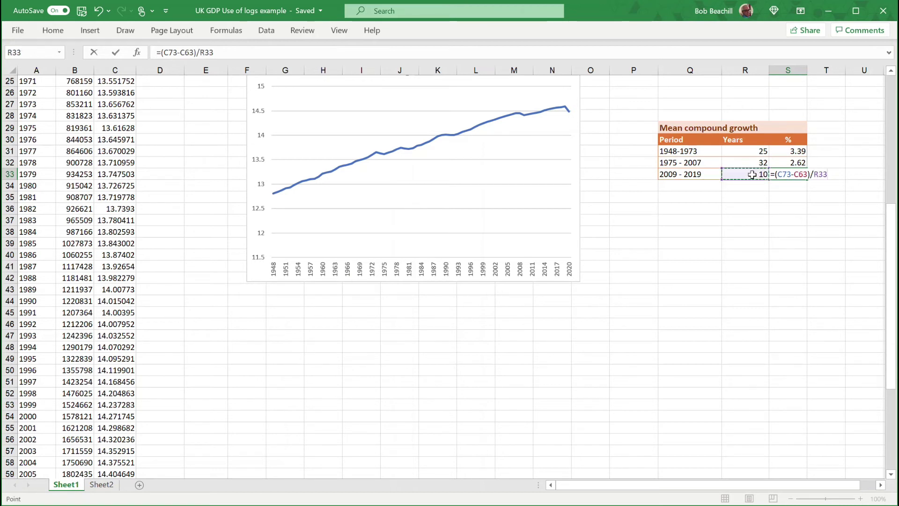
{"action": "type", "text": "*"}
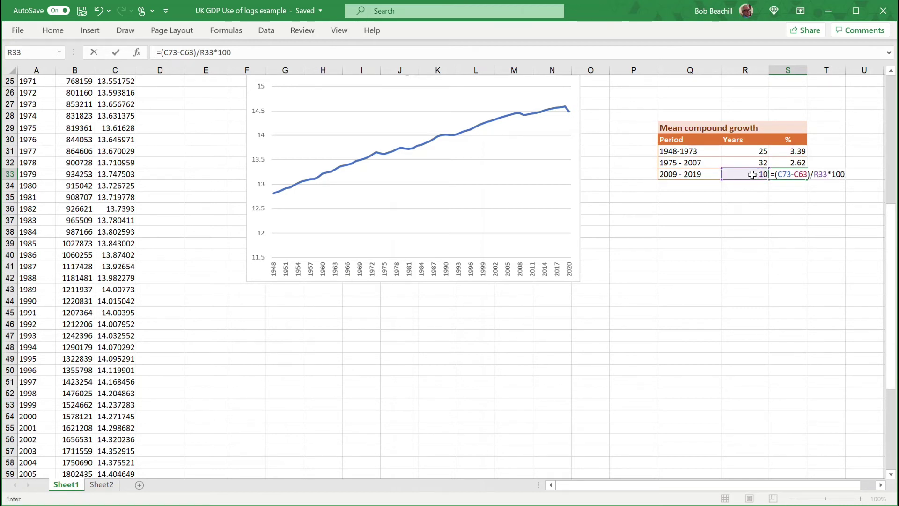
{"action": "key", "text": "Return"}
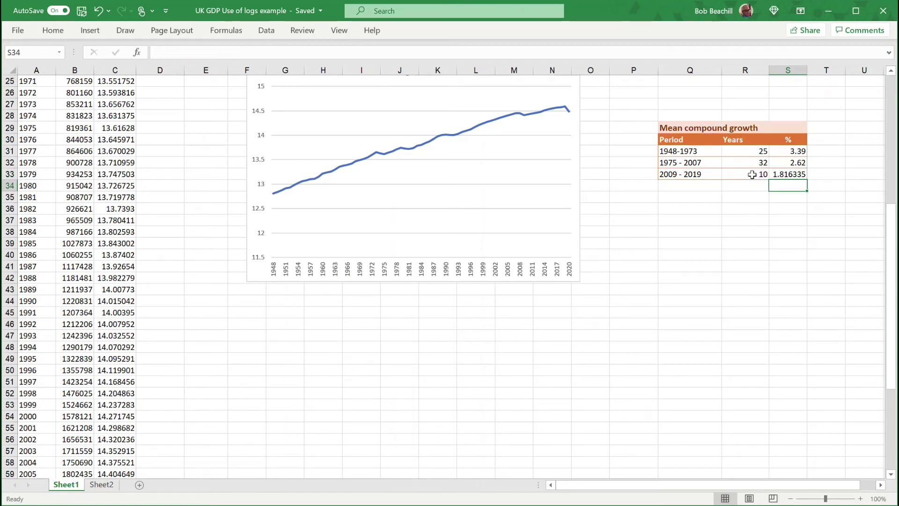
- Reduce the 2009-2019 growth percentage in S33 to two decimal places
{"action": "left_click", "coordinate": [790, 174]}
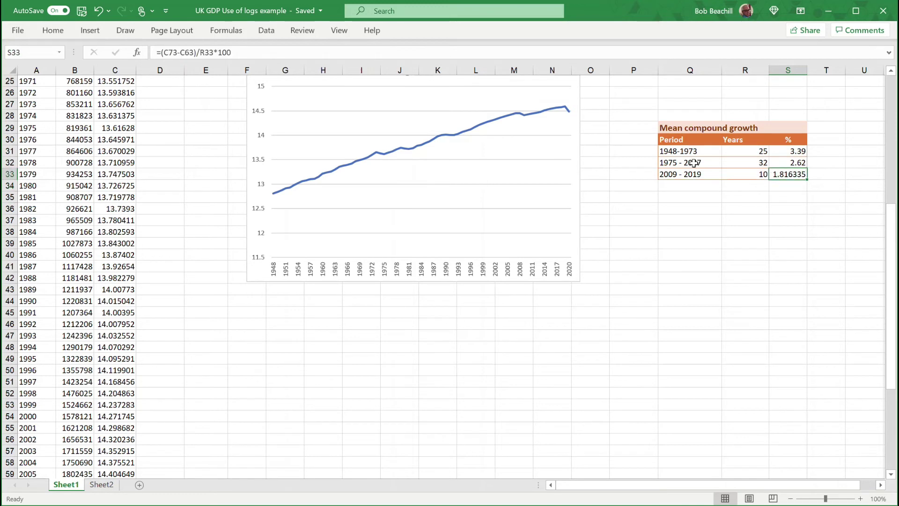
{"action": "left_click", "coordinate": [53, 30]}
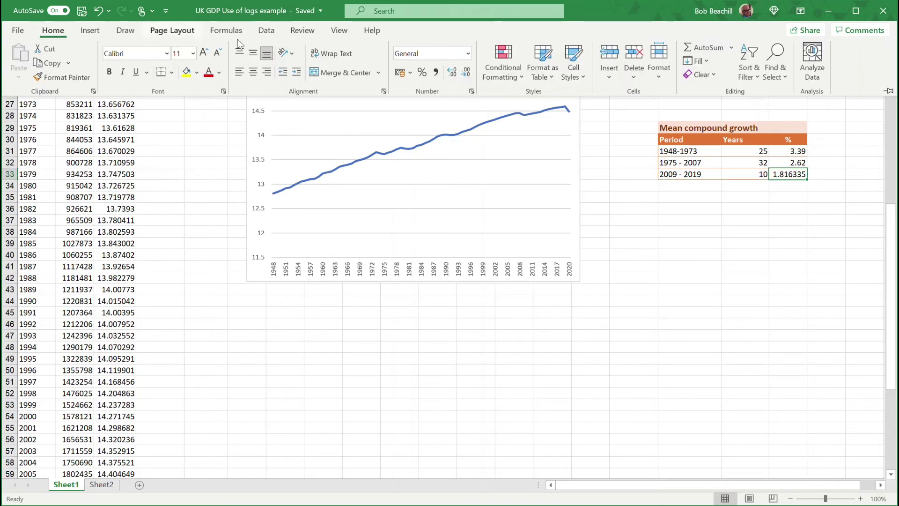
{"action": "left_click", "coordinate": [467, 73]}
{"action": "left_click", "coordinate": [467, 73]}
{"action": "left_click", "coordinate": [467, 73]}
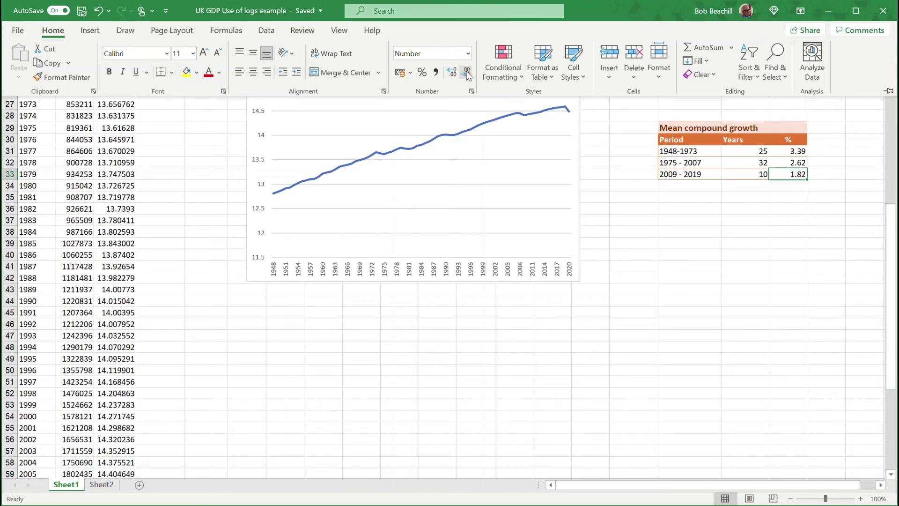
- Enter =(B3-B2)/B2*100 in D3 to calculate the 1949 percentage GDP growth
{"action": "scroll", "coordinate": [724, 260], "scroll_direction": "up", "scroll_amount": 4}
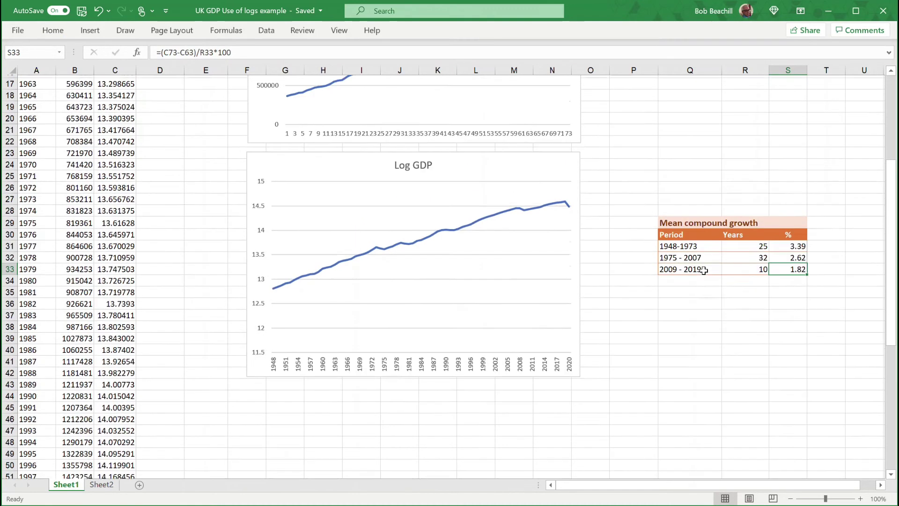
{"action": "scroll", "coordinate": [703, 270], "scroll_direction": "up", "scroll_amount": 1}
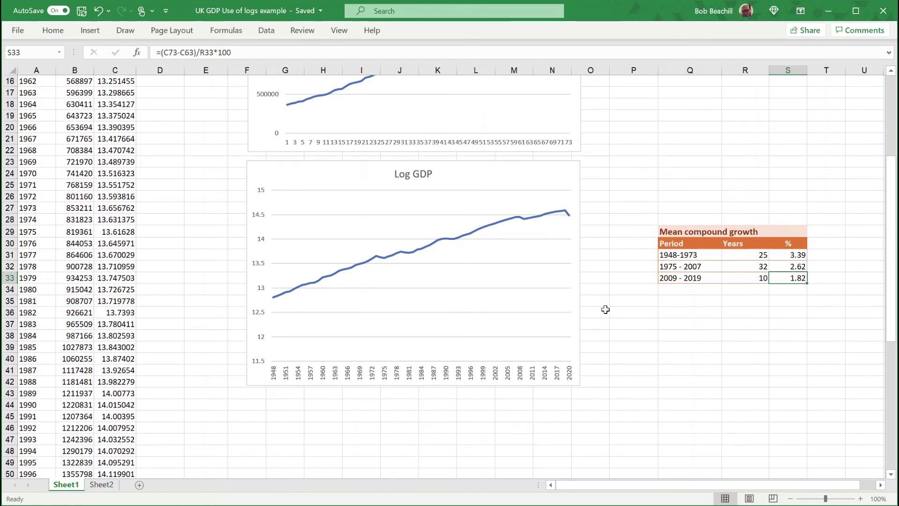
{"action": "scroll", "coordinate": [599, 308], "scroll_direction": "down", "scroll_amount": 1}
{"action": "scroll", "coordinate": [562, 305], "scroll_direction": "up", "scroll_amount": 1}
{"action": "scroll", "coordinate": [635, 359], "scroll_direction": "up", "scroll_amount": 5}
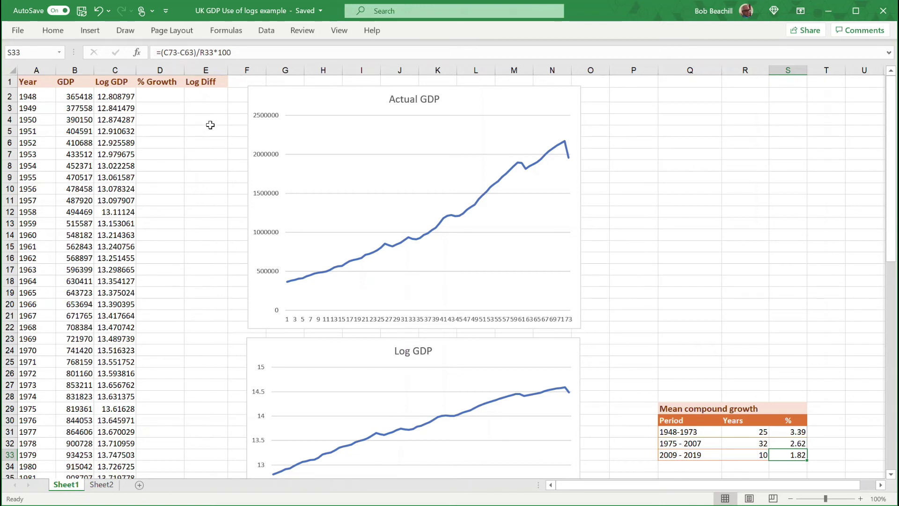
{"action": "left_click", "coordinate": [161, 107]}
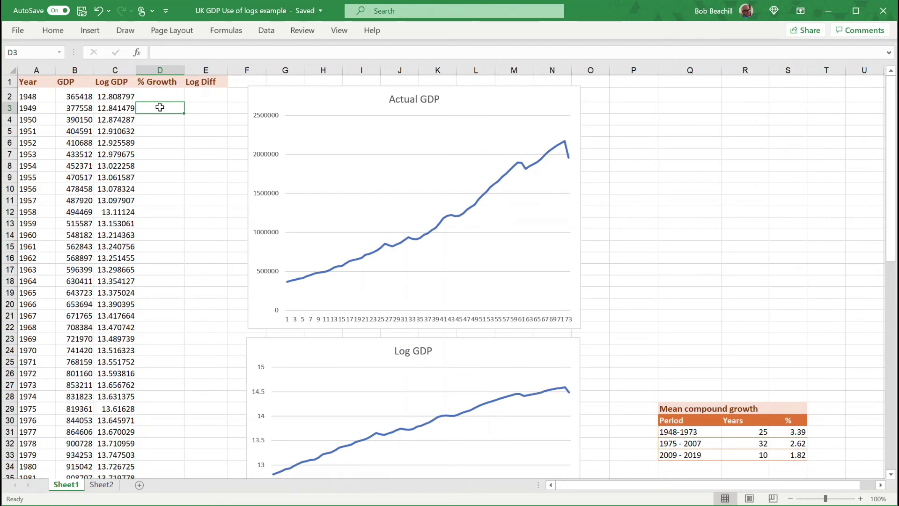
{"action": "type", "text": "=("}
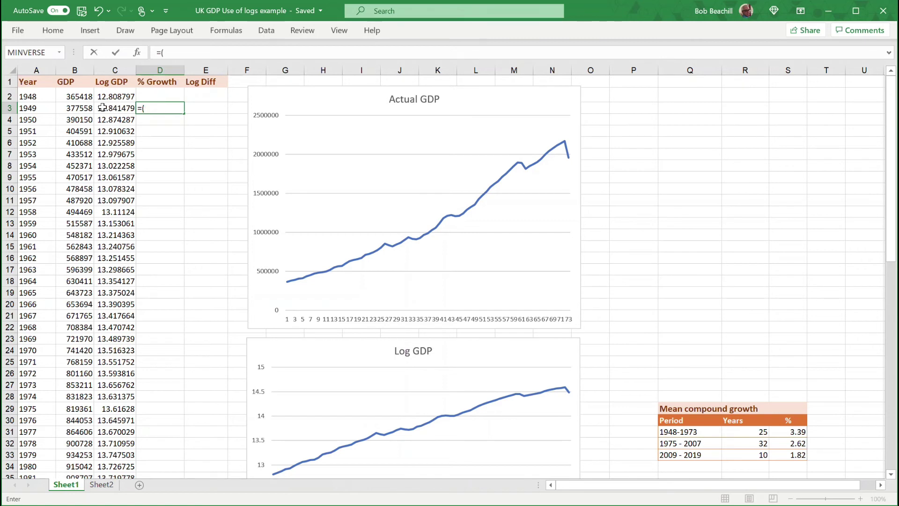
{"action": "left_click", "coordinate": [80, 110]}
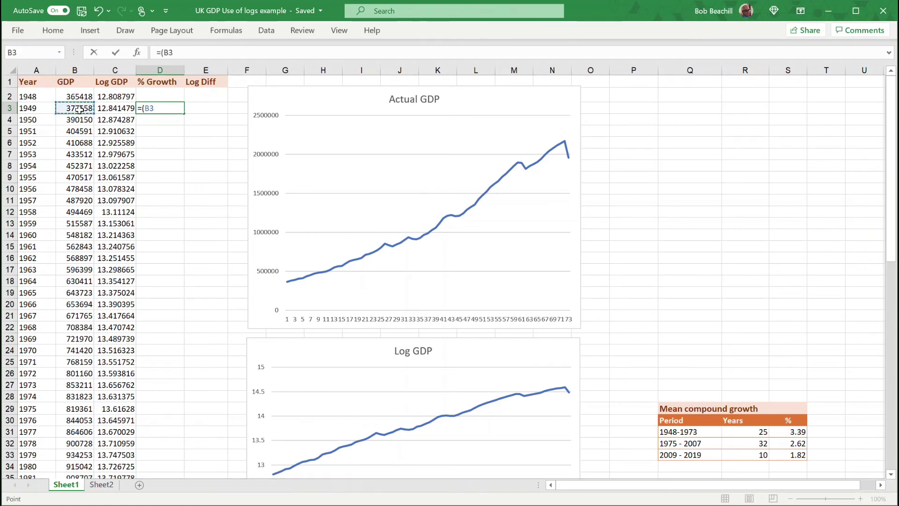
{"action": "type", "text": "-"}
{"action": "left_click", "coordinate": [71, 97]}
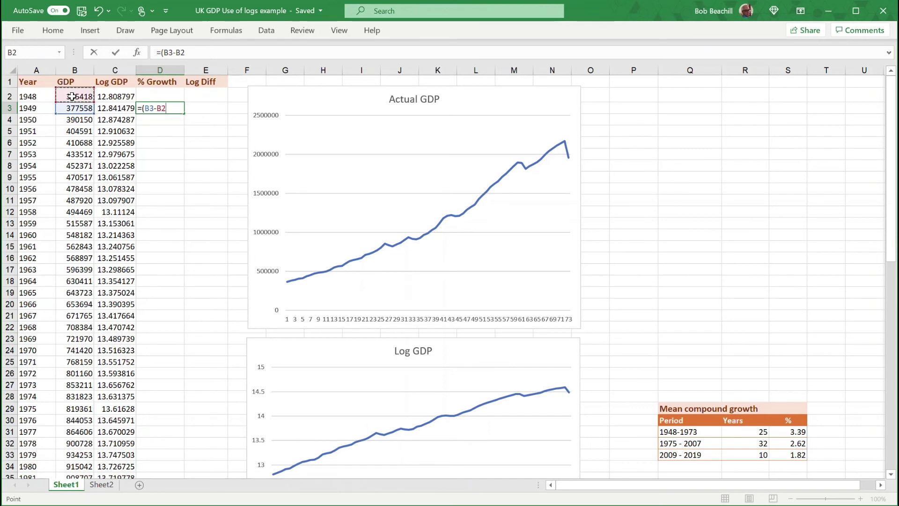
{"action": "type", "text": ")/"}
{"action": "left_click", "coordinate": [78, 97]}
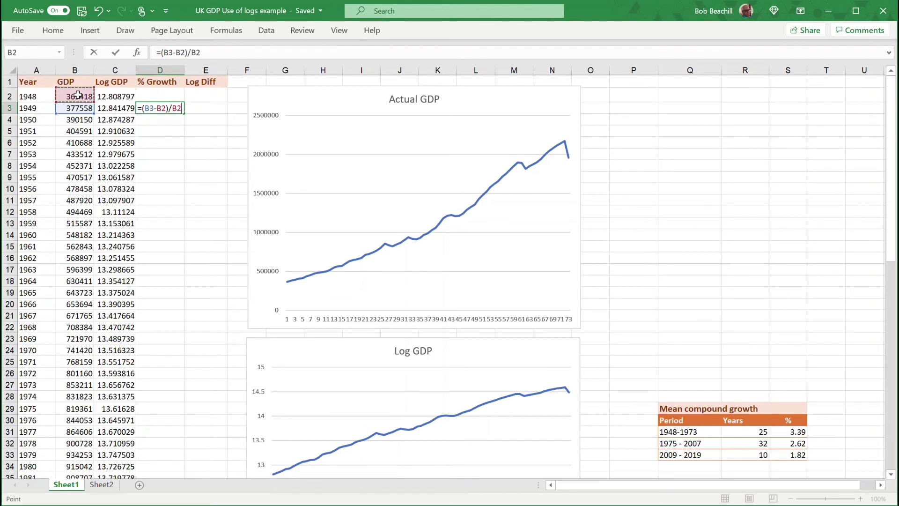
{"action": "type", "text": "*100"}
{"action": "key", "text": "Return"}
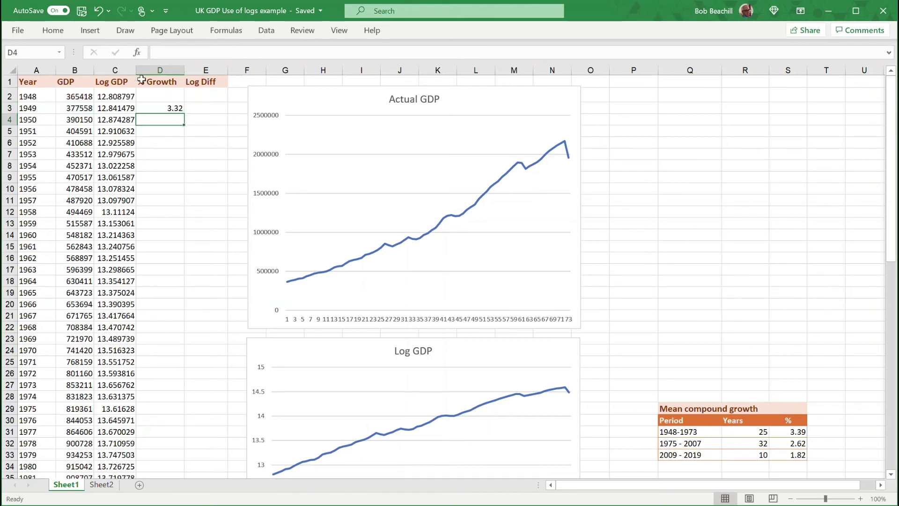
- Fill the % Growth formula from D3 down to D74, covering every year through 2020
{"action": "left_click", "coordinate": [174, 110]}
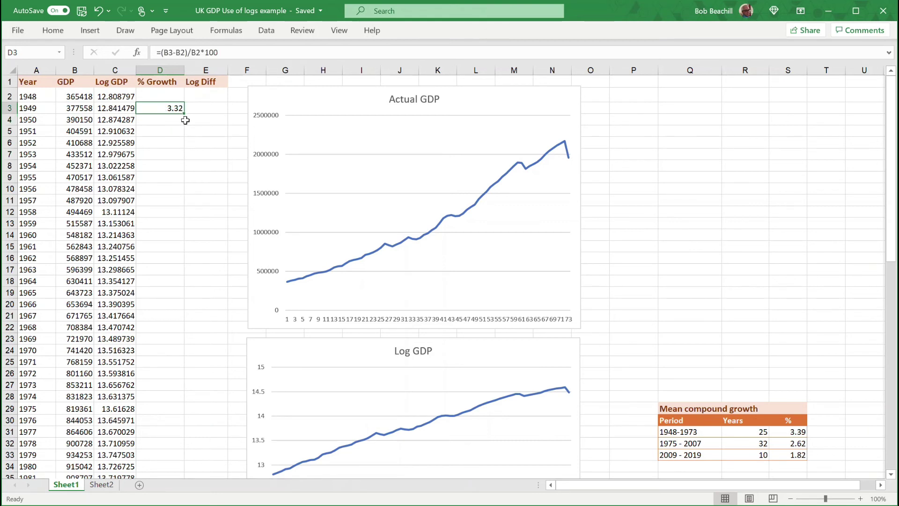
{"action": "left_click_drag", "start_coordinate": [183, 114], "coordinate": [187, 409]}
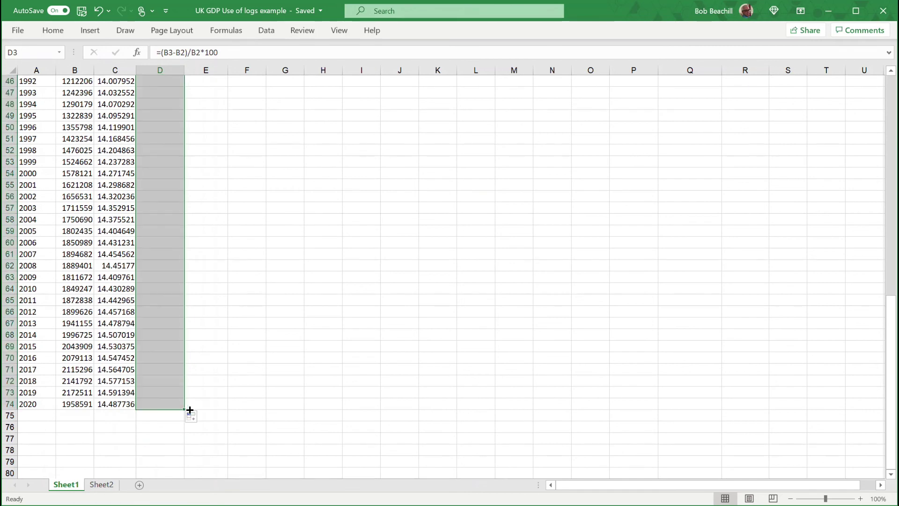
{"action": "scroll", "coordinate": [242, 219], "scroll_direction": "up", "scroll_amount": 15}
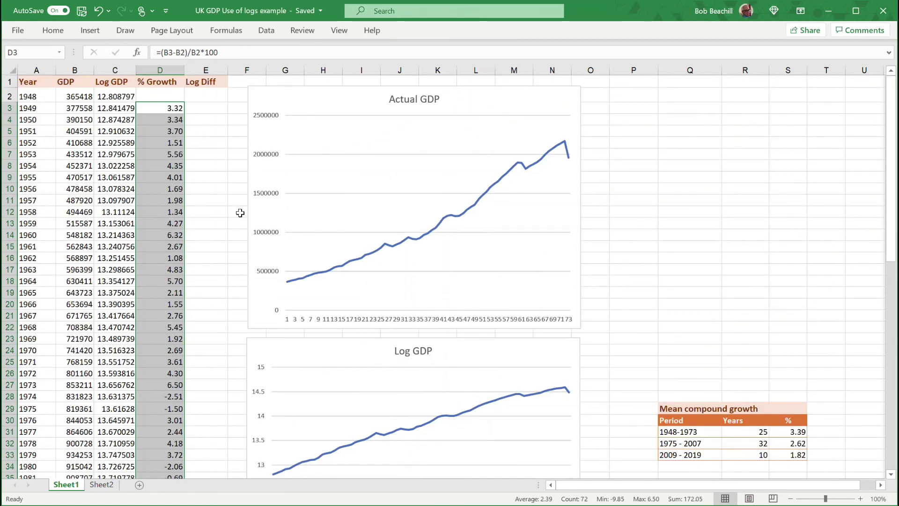
- Enter =C3-C2 in E3 to calculate the 1949 difference in Log GDP
{"action": "left_click", "coordinate": [204, 109]}
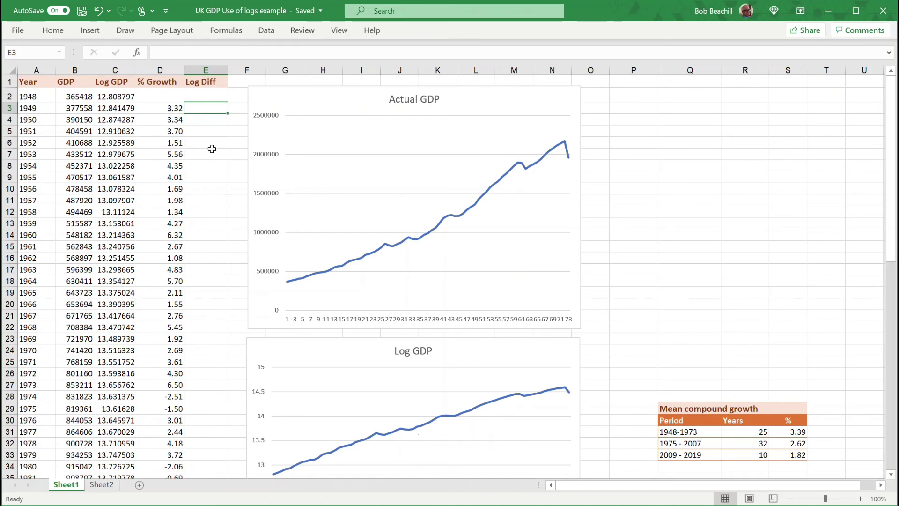
{"action": "type", "text": "="}
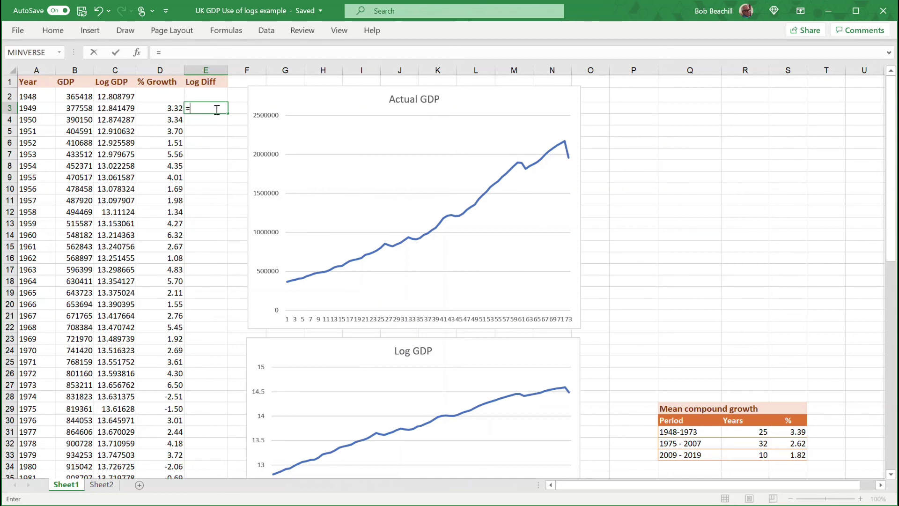
{"action": "left_click", "coordinate": [118, 109]}
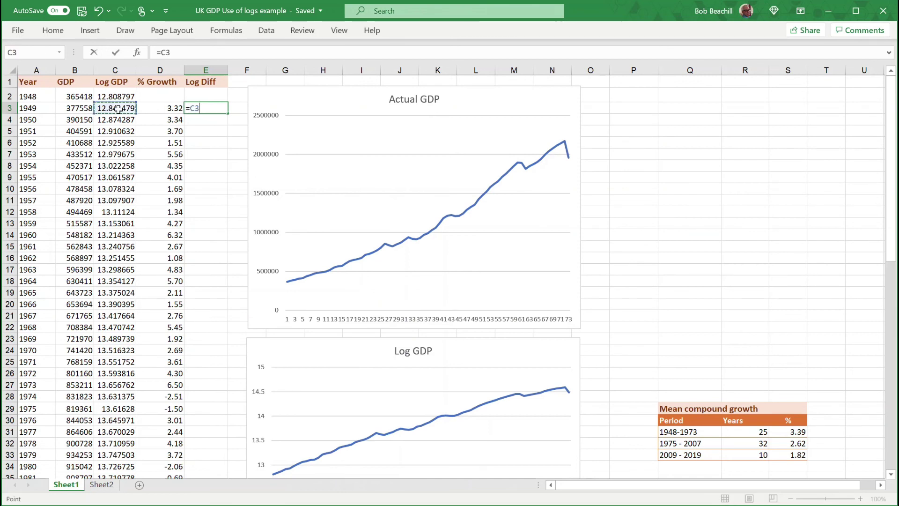
{"action": "type", "text": "-"}
{"action": "left_click", "coordinate": [112, 96]}
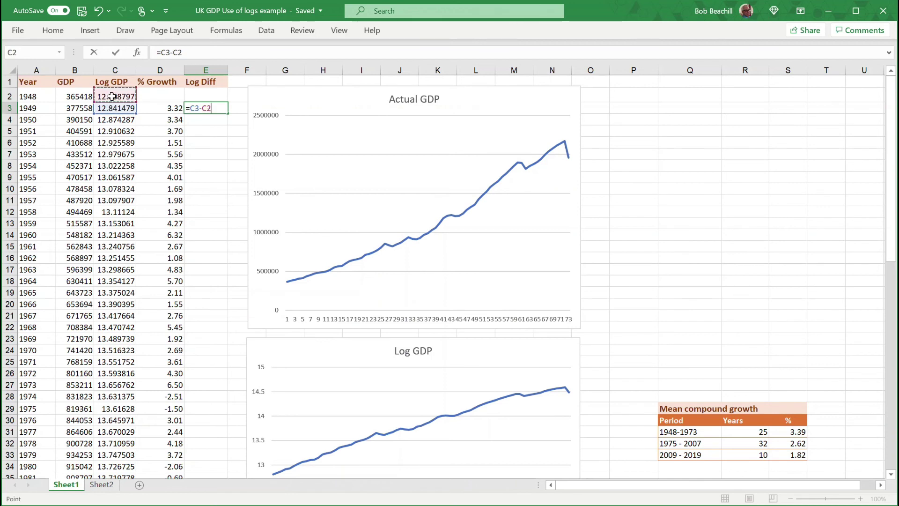
{"action": "key", "text": "Return"}
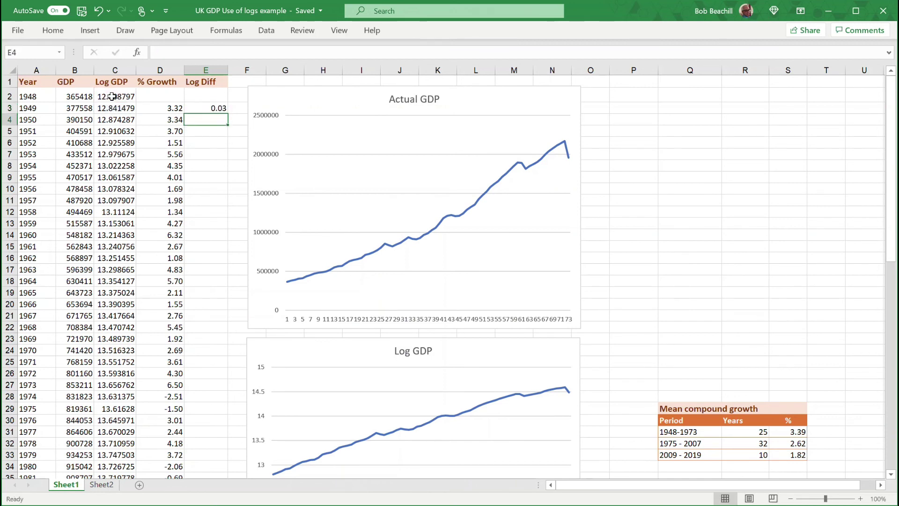
- Edit the Log Diff formula in E3 to =(C3-C2)*100 so it is expressed as a percentage
{"action": "left_click", "coordinate": [211, 108]}
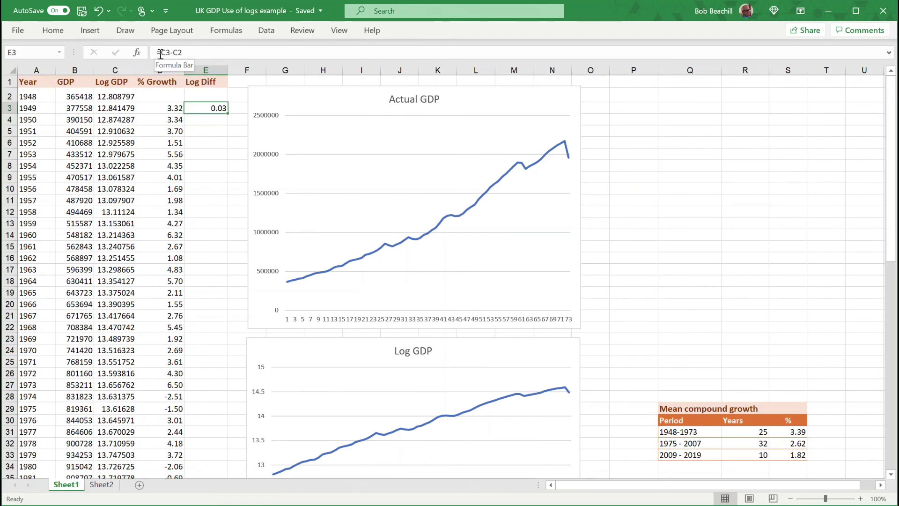
{"action": "left_click", "coordinate": [161, 52]}
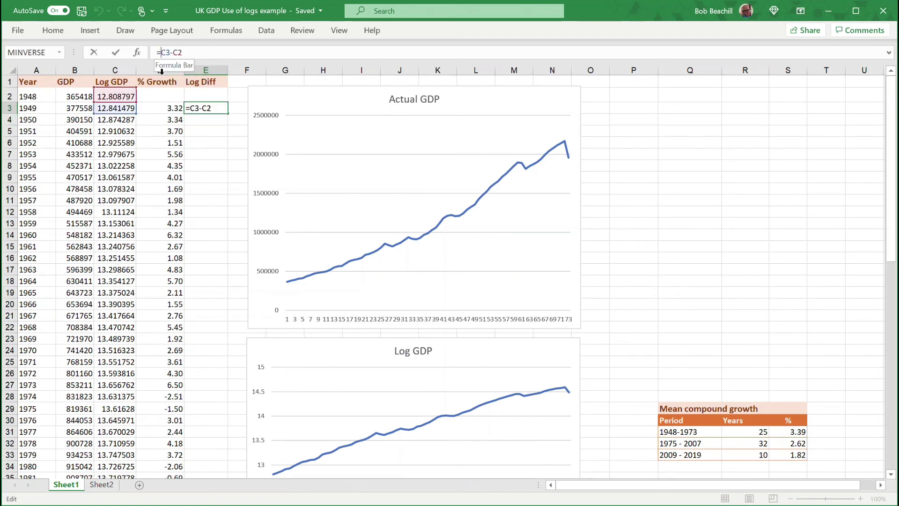
{"action": "type", "text": "("}
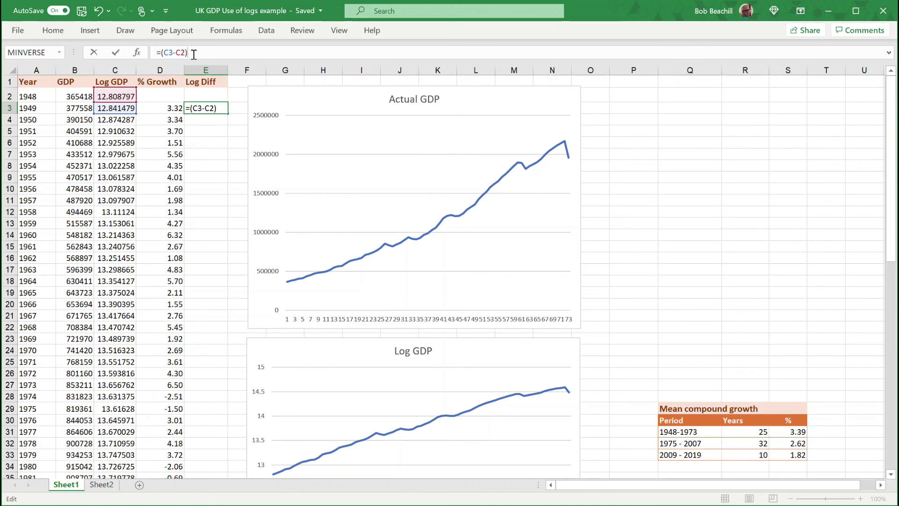
{"action": "type", "text": "*100"}
{"action": "key", "text": "Return"}
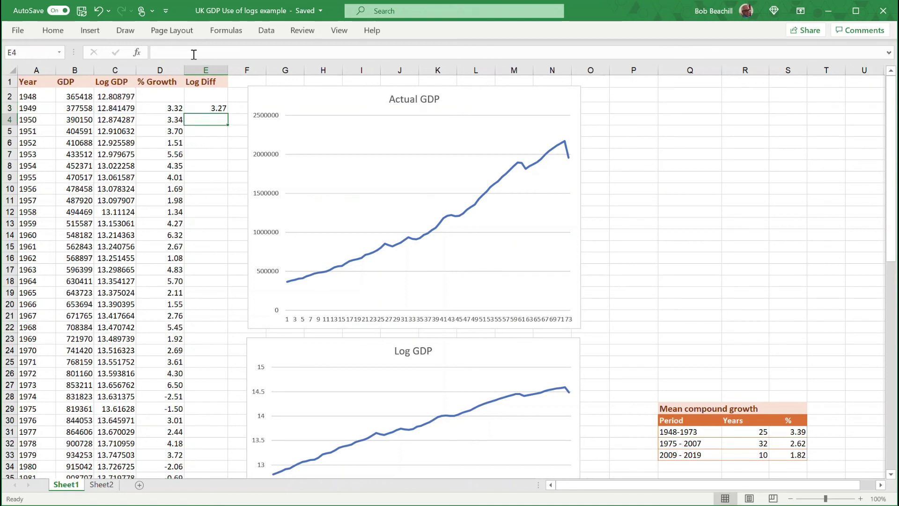
- Fill the Log Diff formula from E3 down to E74 and clear the selection
{"action": "left_click", "coordinate": [205, 108]}
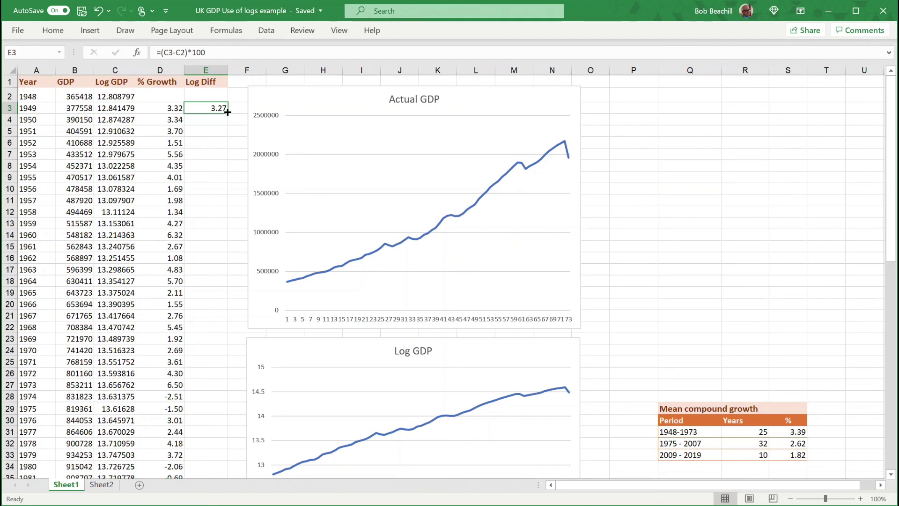
{"action": "left_click_drag", "start_coordinate": [227, 114], "coordinate": [226, 431]}
{"action": "scroll", "coordinate": [221, 225], "scroll_direction": "up", "scroll_amount": 6}
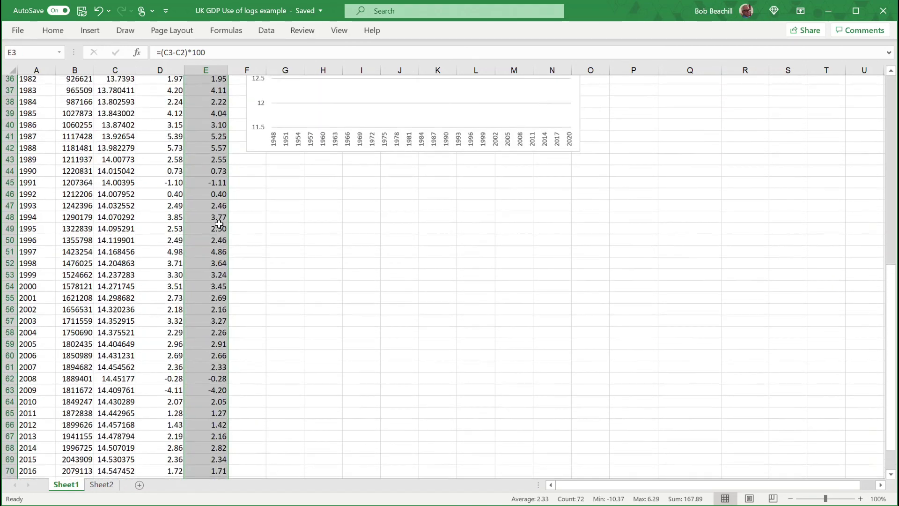
{"action": "scroll", "coordinate": [221, 225], "scroll_direction": "up", "scroll_amount": 4}
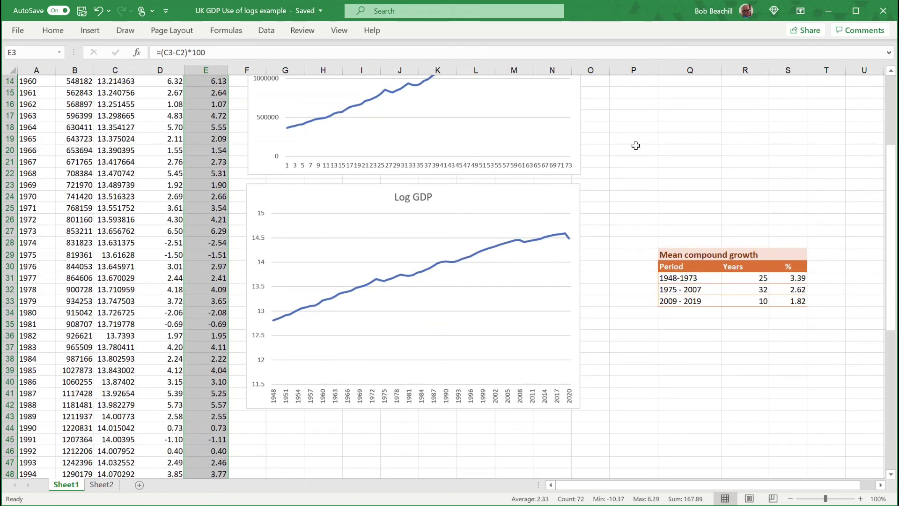
{"action": "left_click", "coordinate": [635, 145]}
{"action": "scroll", "coordinate": [235, 178], "scroll_direction": "up", "scroll_amount": 5}
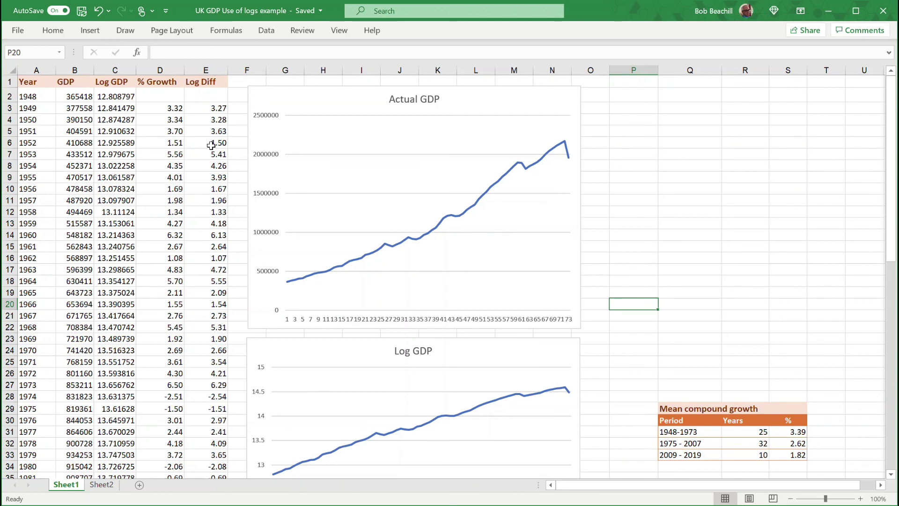
- Compare the % Growth and Log Diff values side by side for 1952, 1957, 1966 and 1953
{"action": "left_click", "coordinate": [182, 143]}
{"action": "left_click", "coordinate": [185, 143], "text": "shift"}
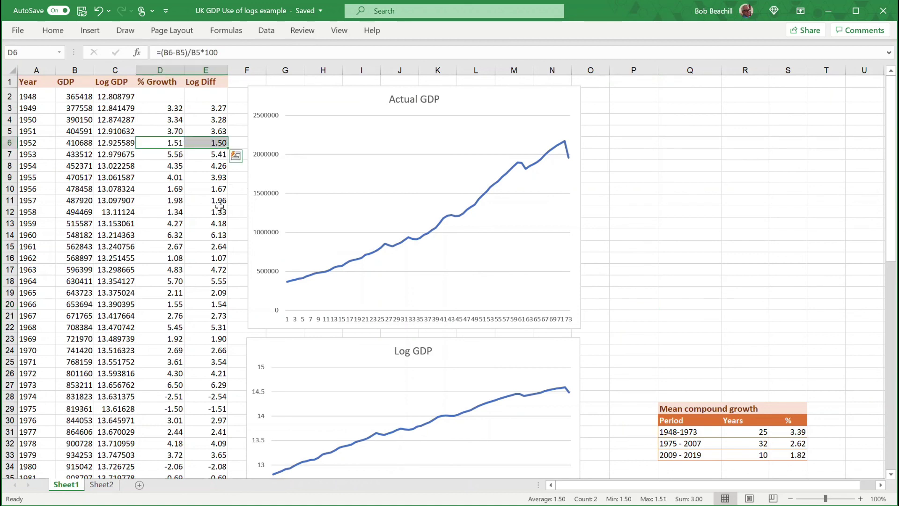
{"action": "left_click_drag", "start_coordinate": [161, 200], "coordinate": [197, 201]}
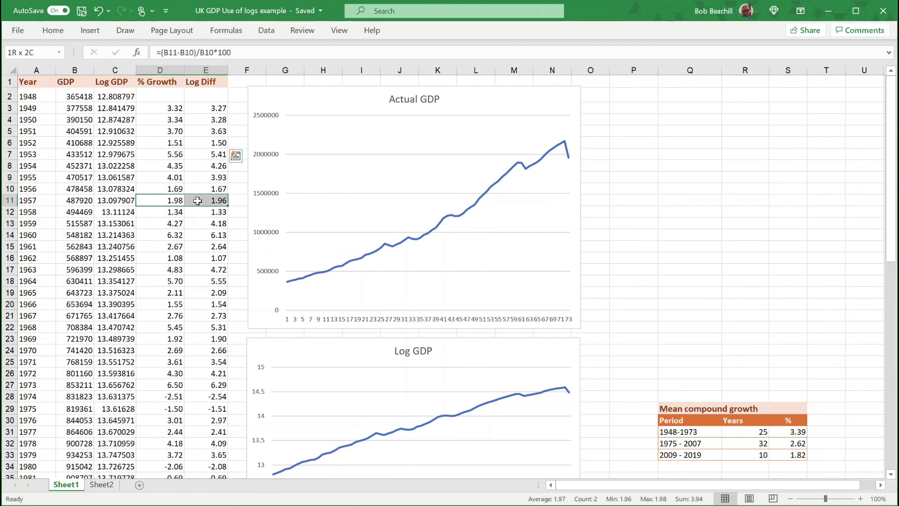
{"action": "left_click_drag", "start_coordinate": [155, 304], "coordinate": [206, 304]}
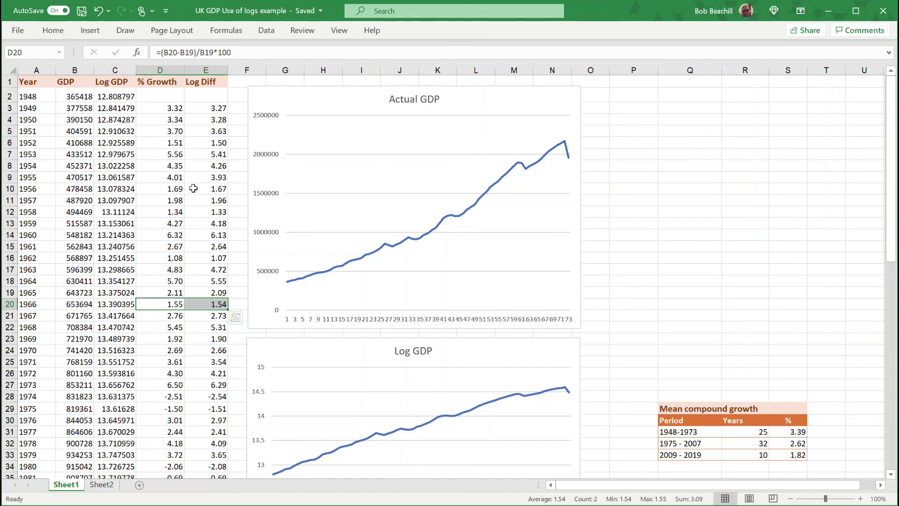
{"action": "left_click", "coordinate": [185, 165]}
{"action": "left_click_drag", "start_coordinate": [185, 166], "coordinate": [200, 155]}
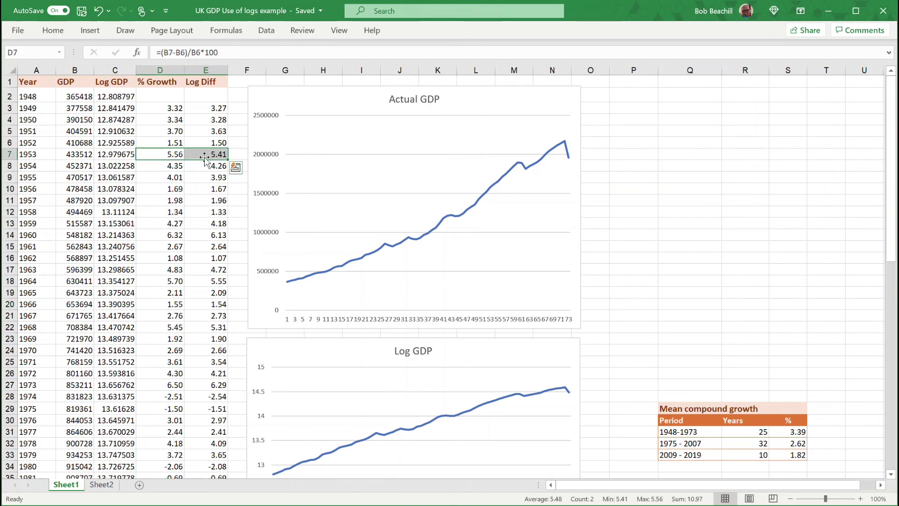